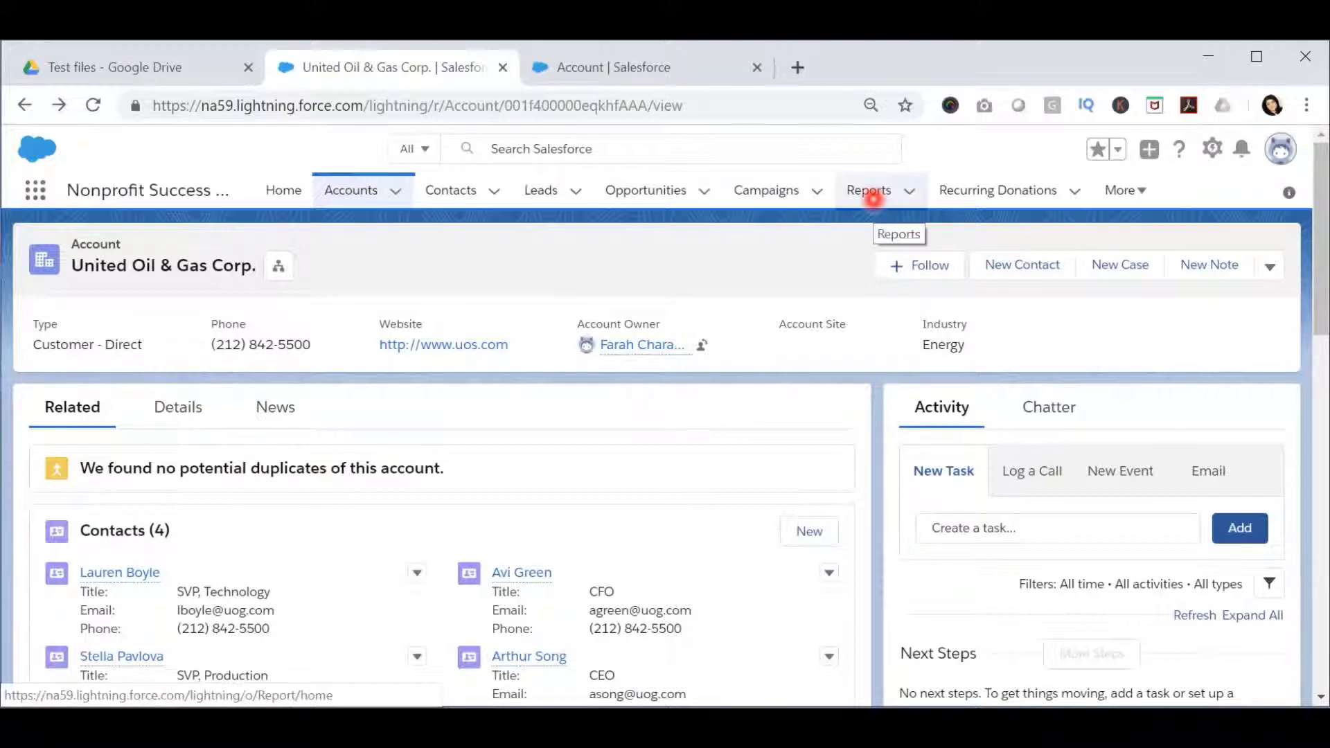
Step: From the reports home, open the Opportunities by Stage report in the report builder with its filters showing
left_click(869, 191)
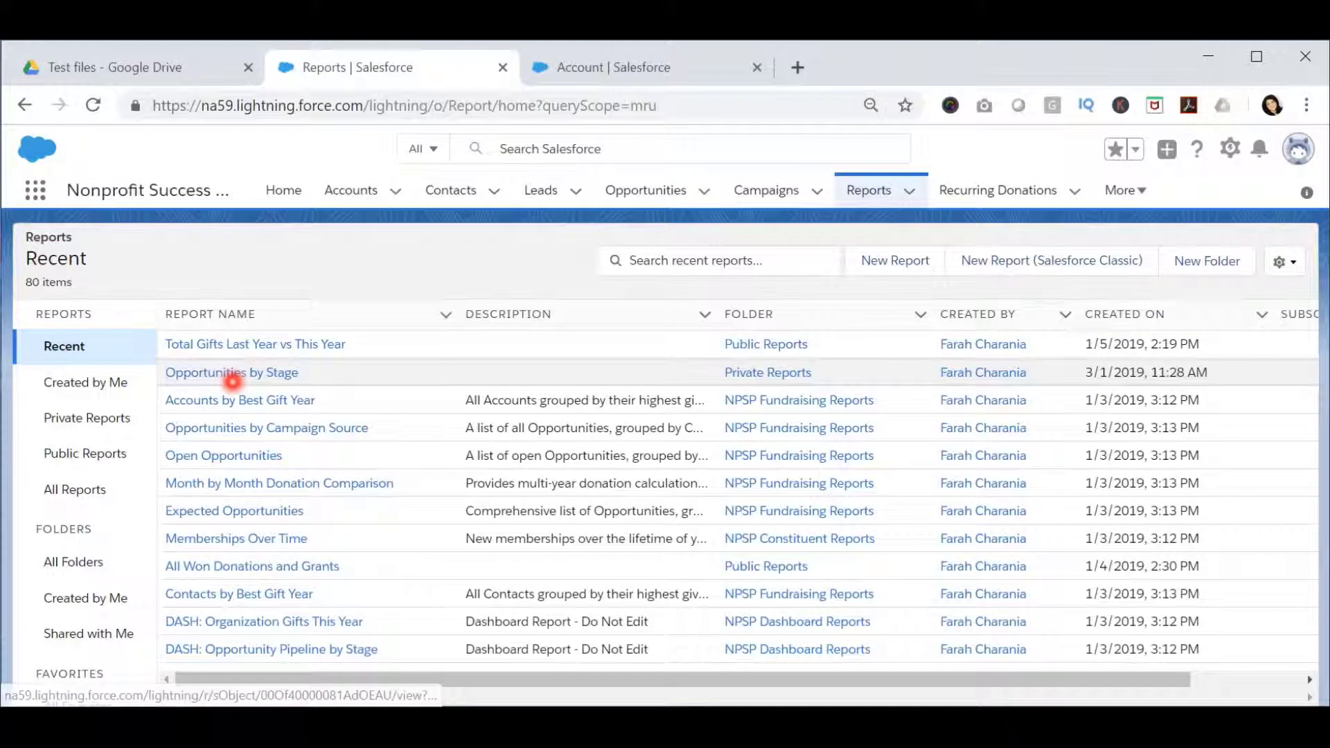
left_click(229, 376)
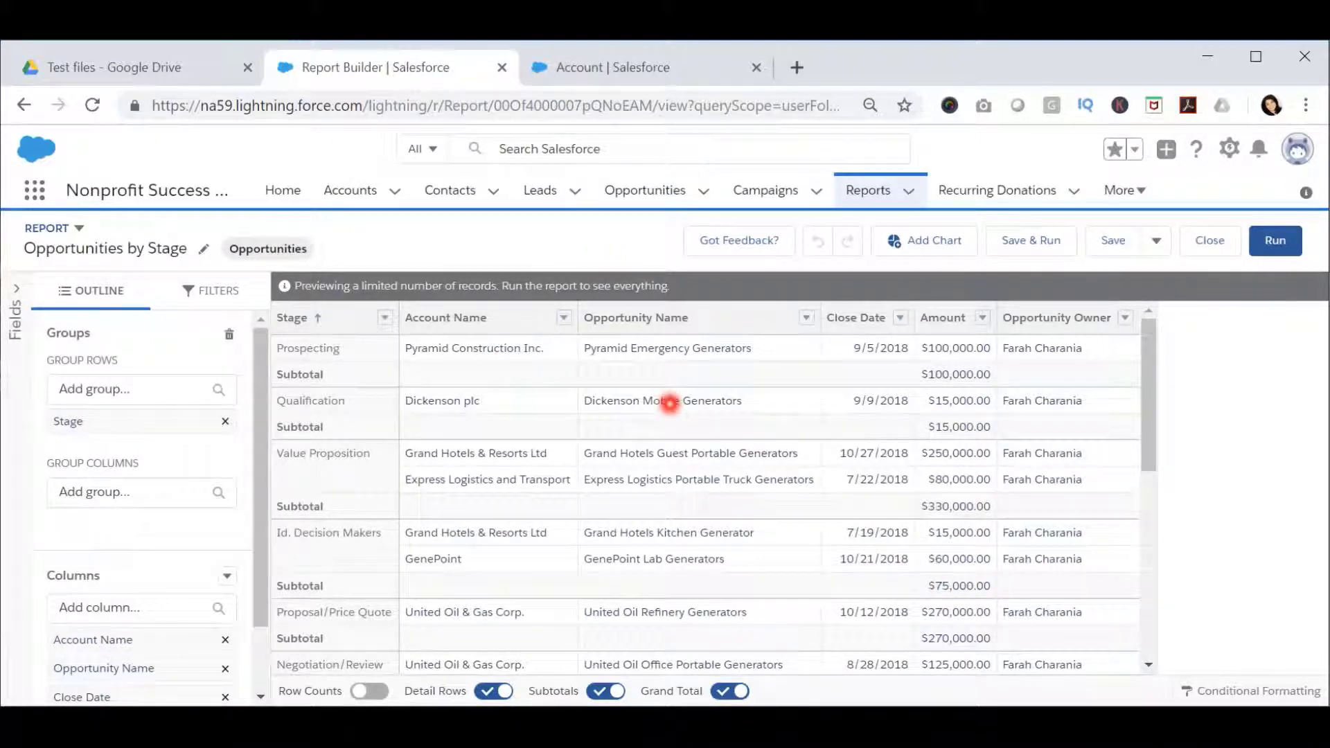
left_click(670, 402)
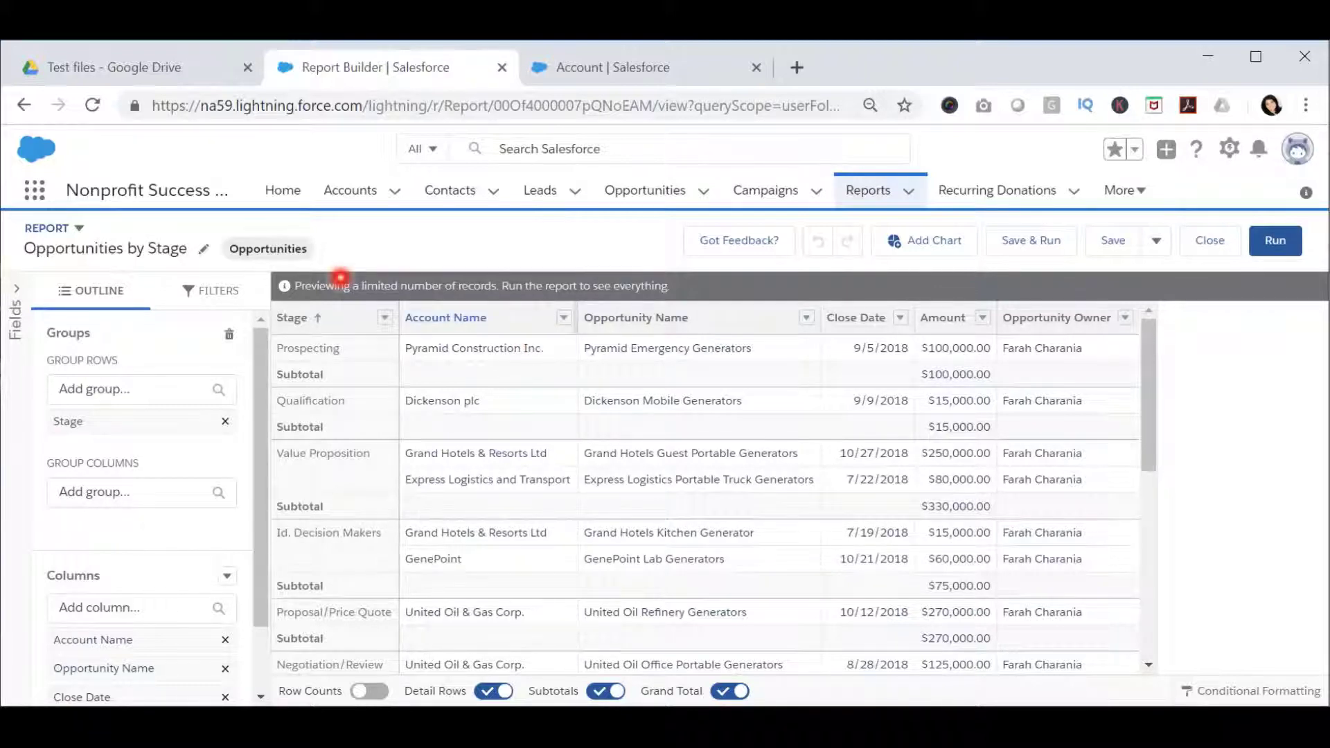
Step: Add an Account ID equals filter with a blank value to the report and apply it
left_click(202, 290)
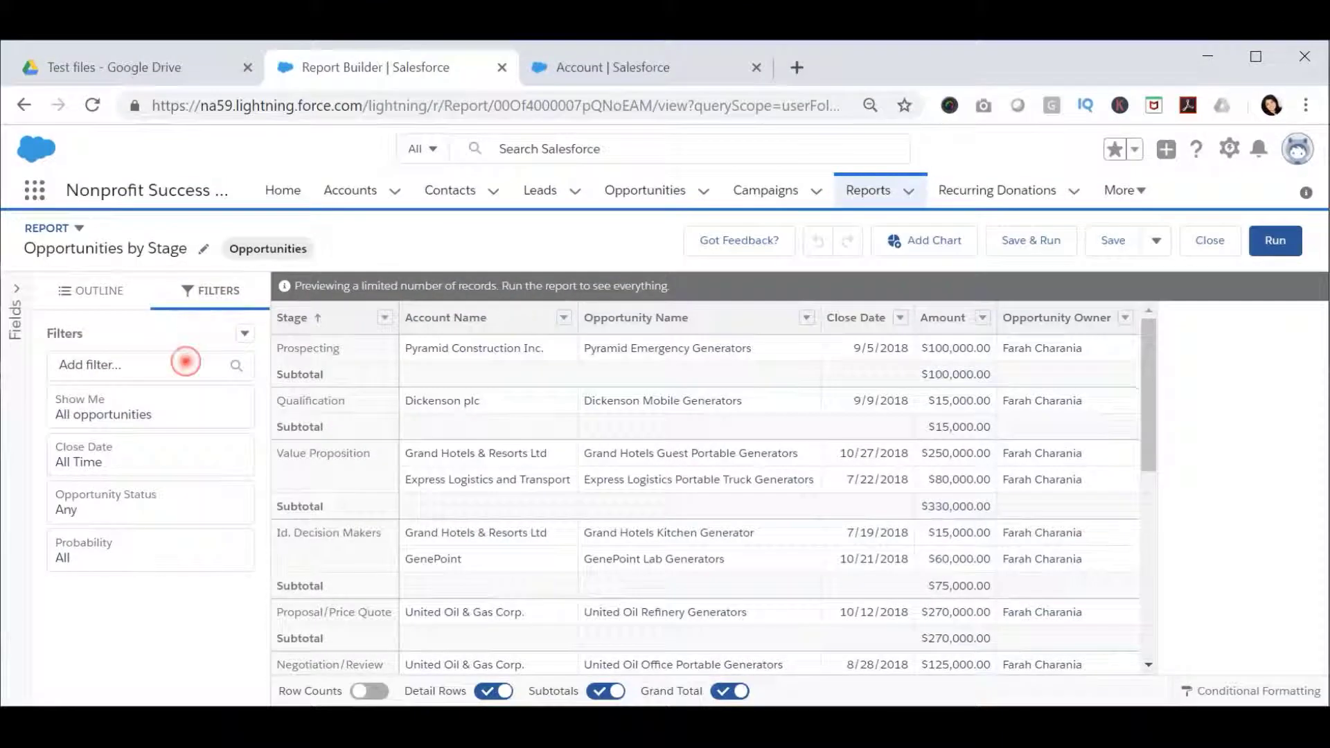
left_click(186, 361)
type("id")
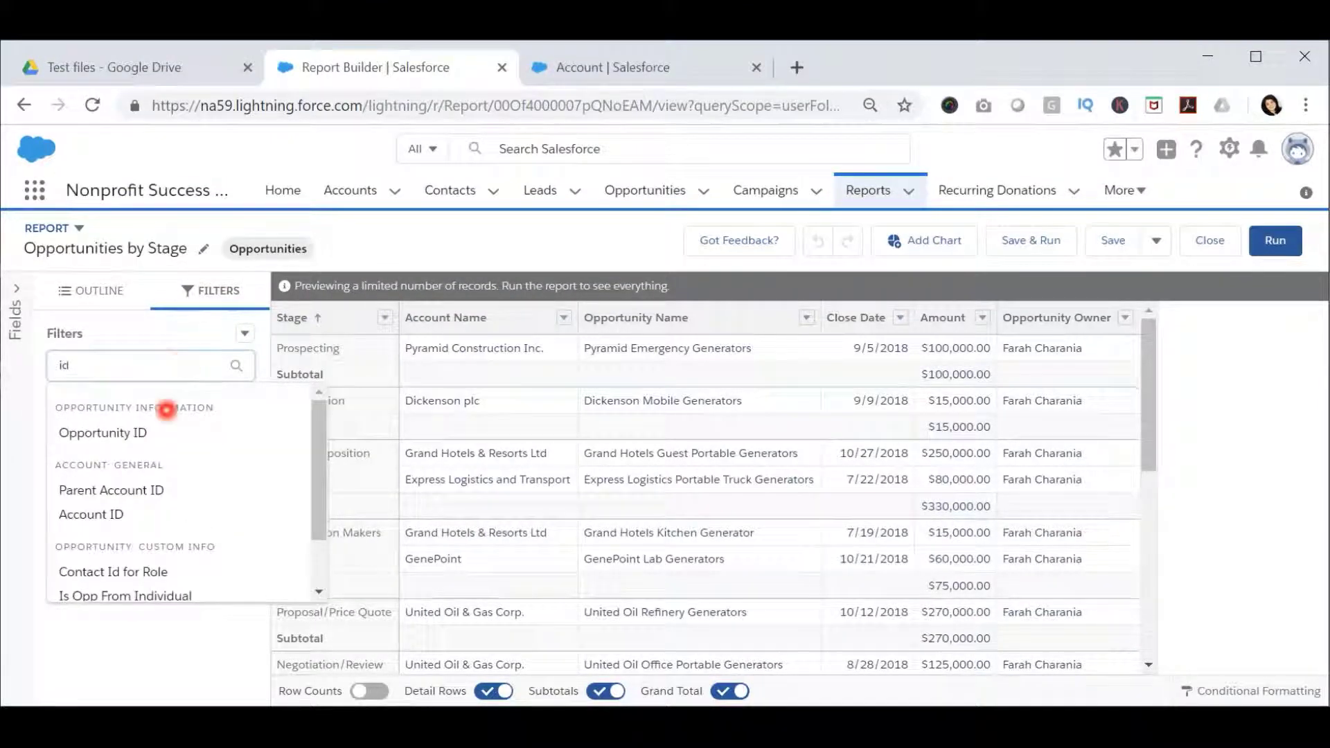
left_click(131, 513)
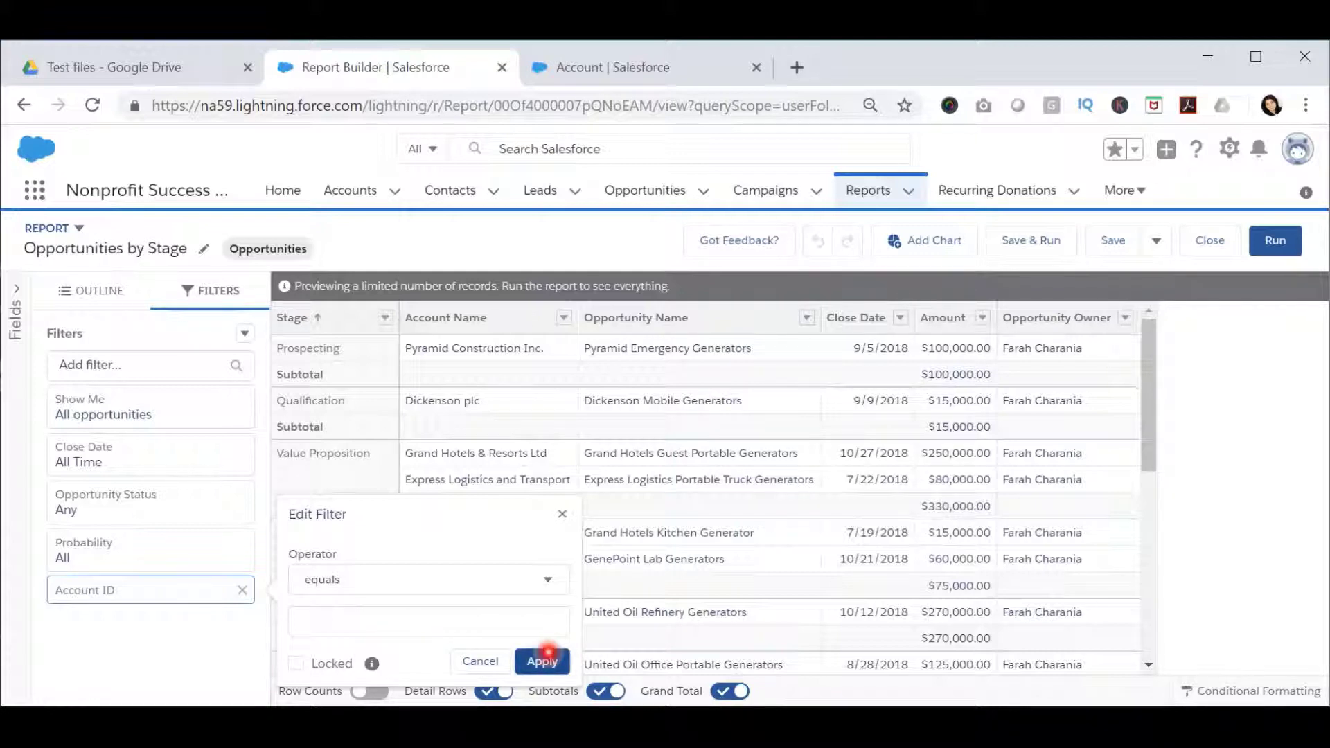
left_click(542, 661)
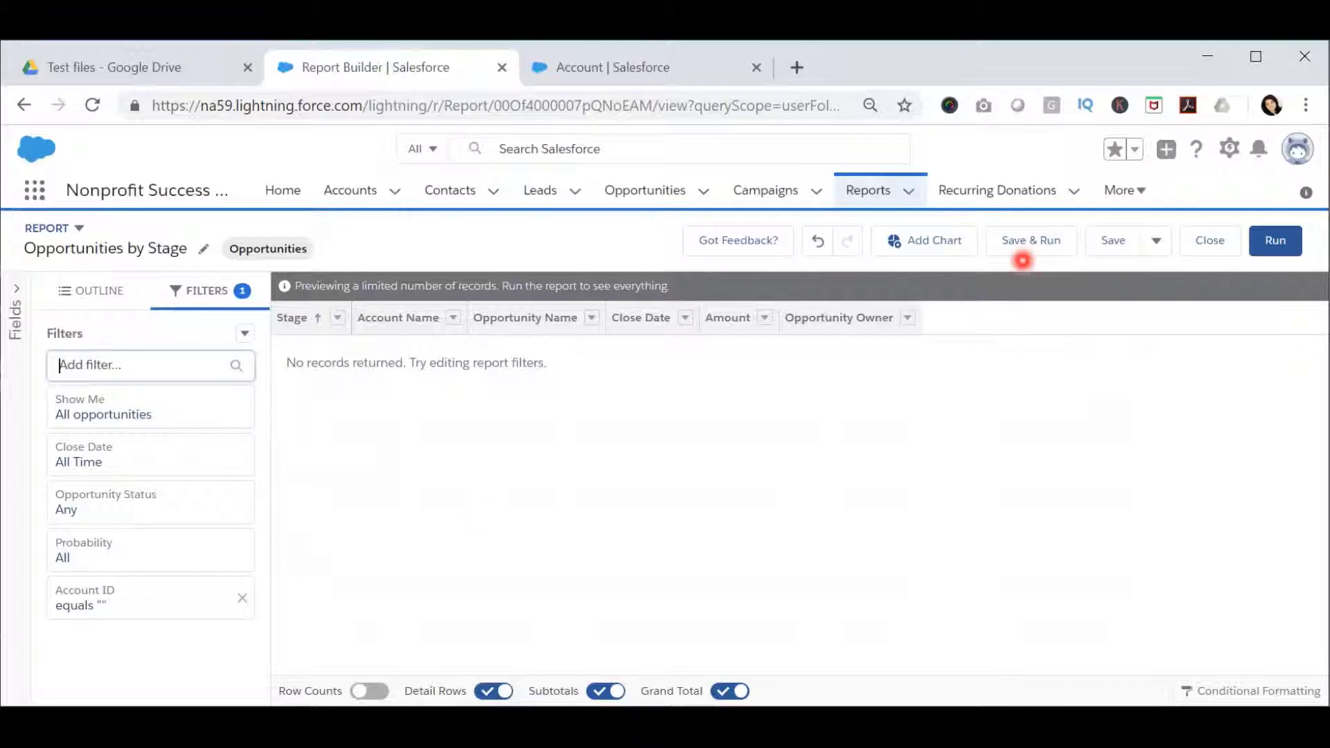
Step: Save and run the filtered report, which shows Total Amount $0.00 and No Results
left_click(1030, 247)
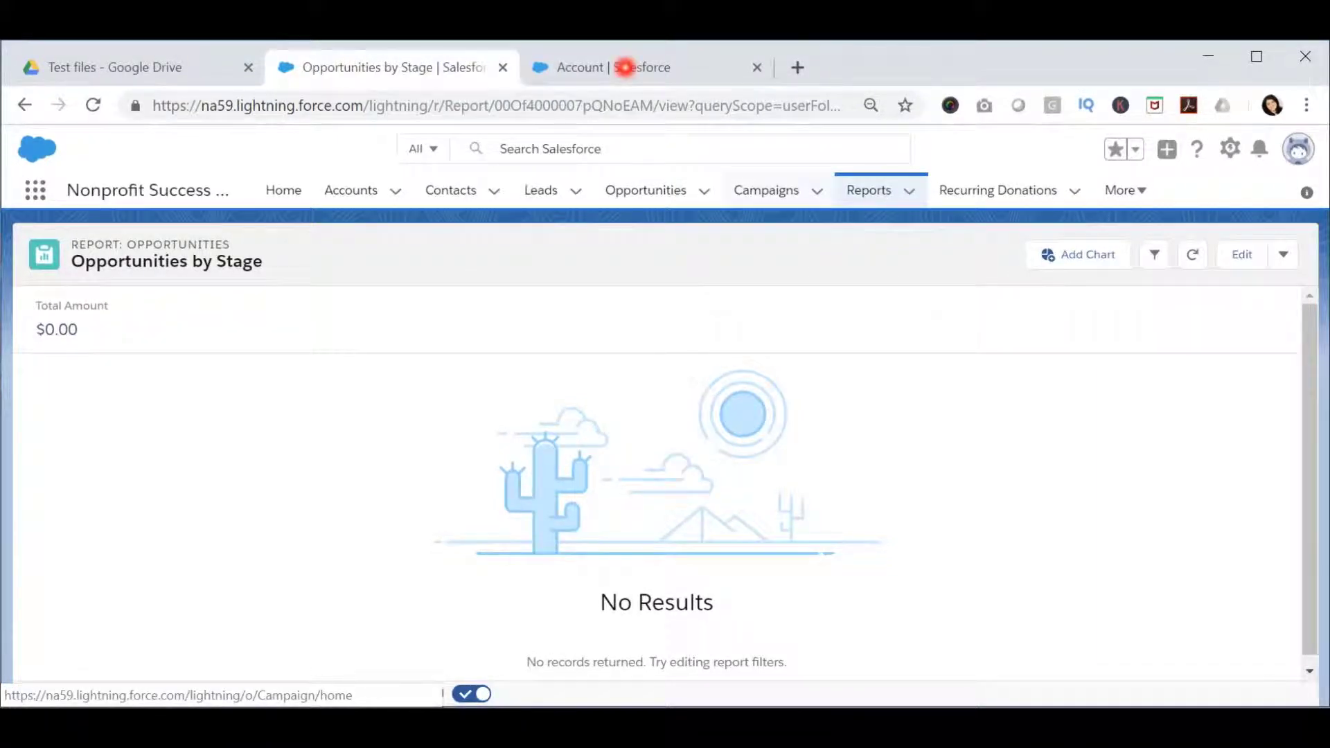
Step: Start a new custom button under the Account object's Buttons, Links, and Actions
left_click(626, 68)
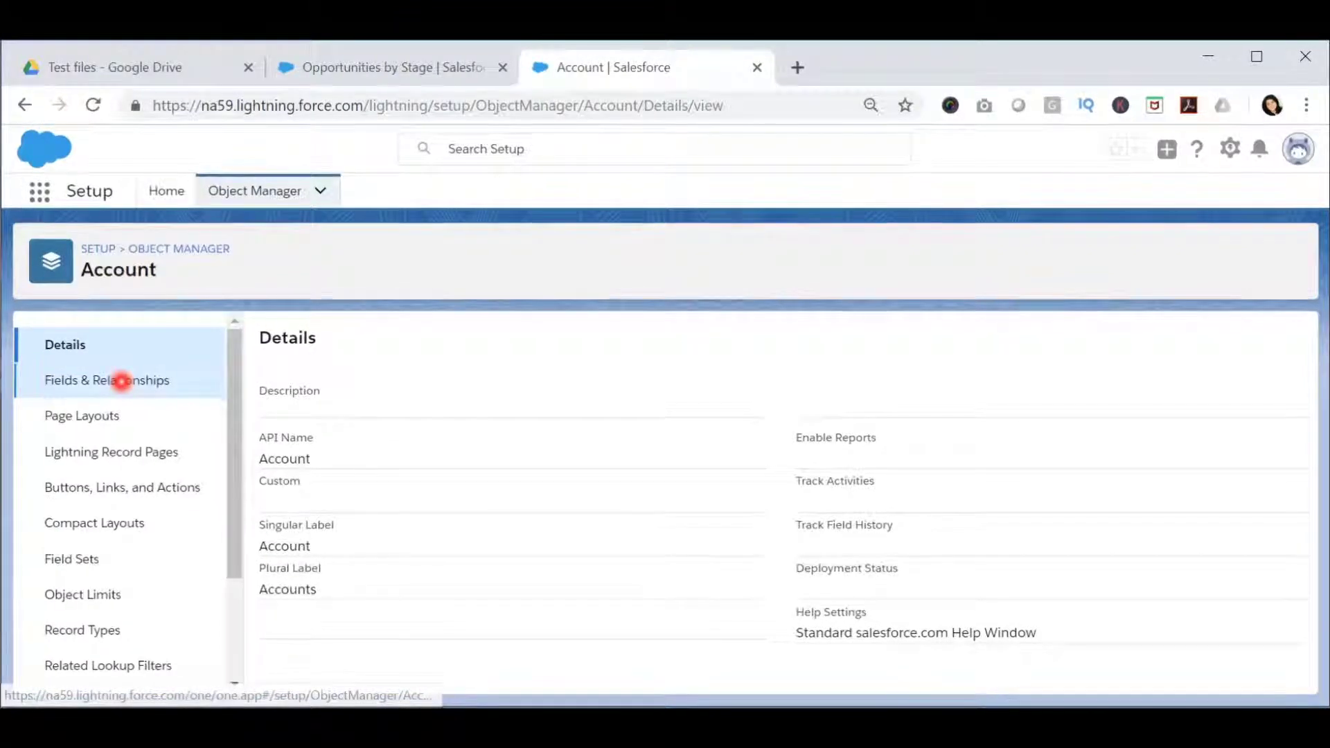
left_click(123, 481)
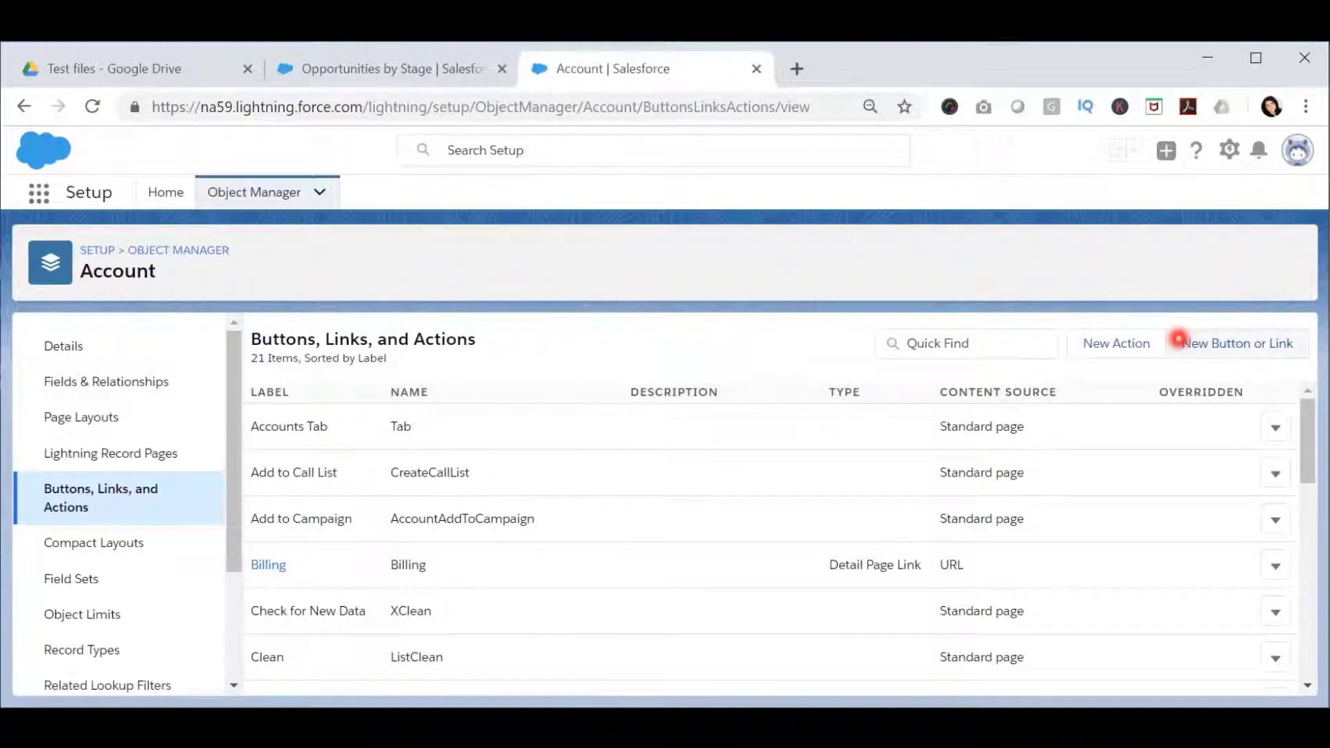
left_click(1190, 340)
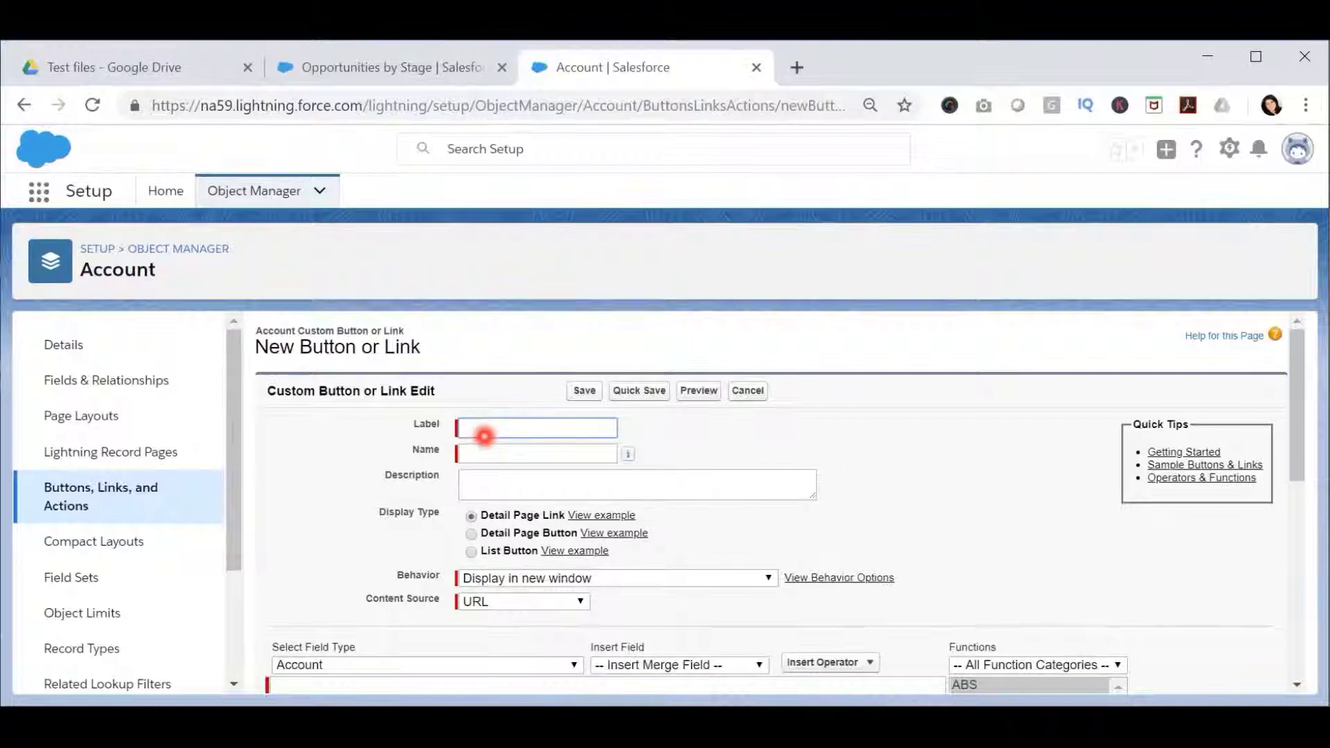
Step: Label the button 'Opportunities by Stage' as a Detail Page Button with URL as content source
type("Opportunities by Stage")
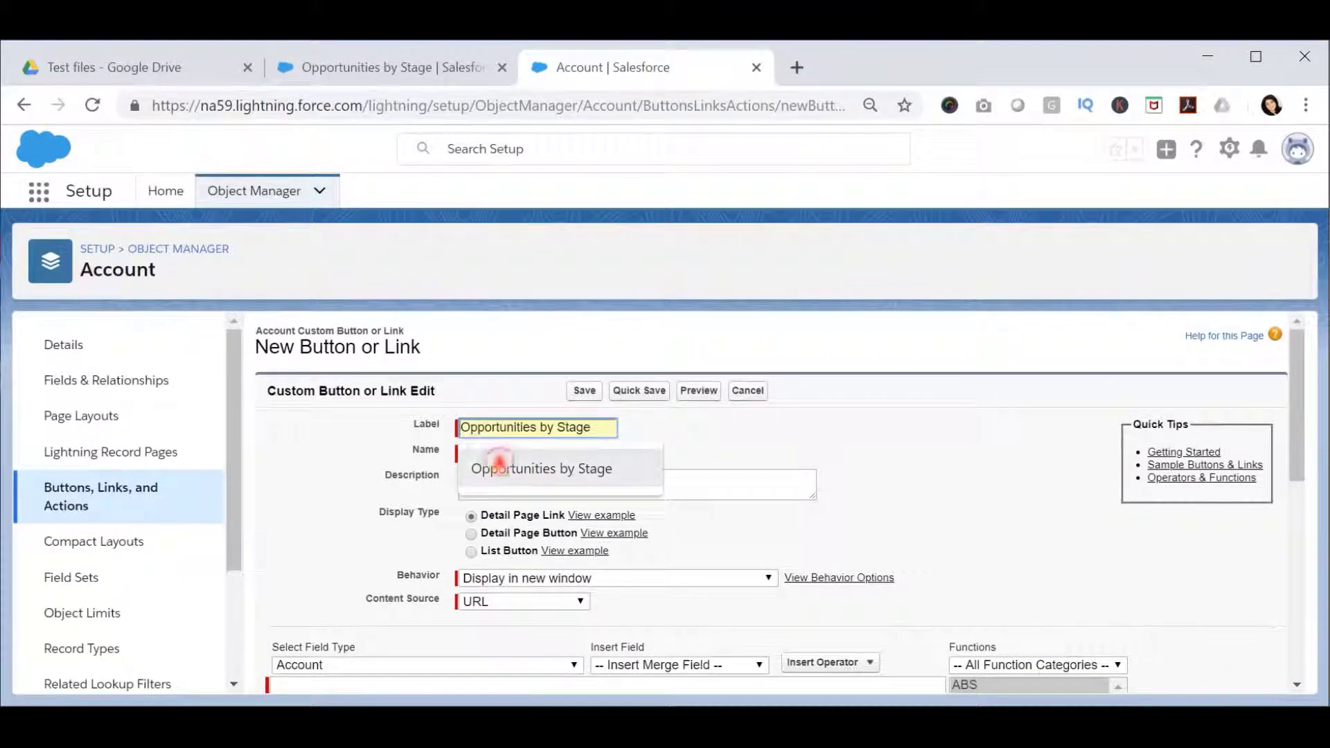
left_click(499, 466)
key("Tab")
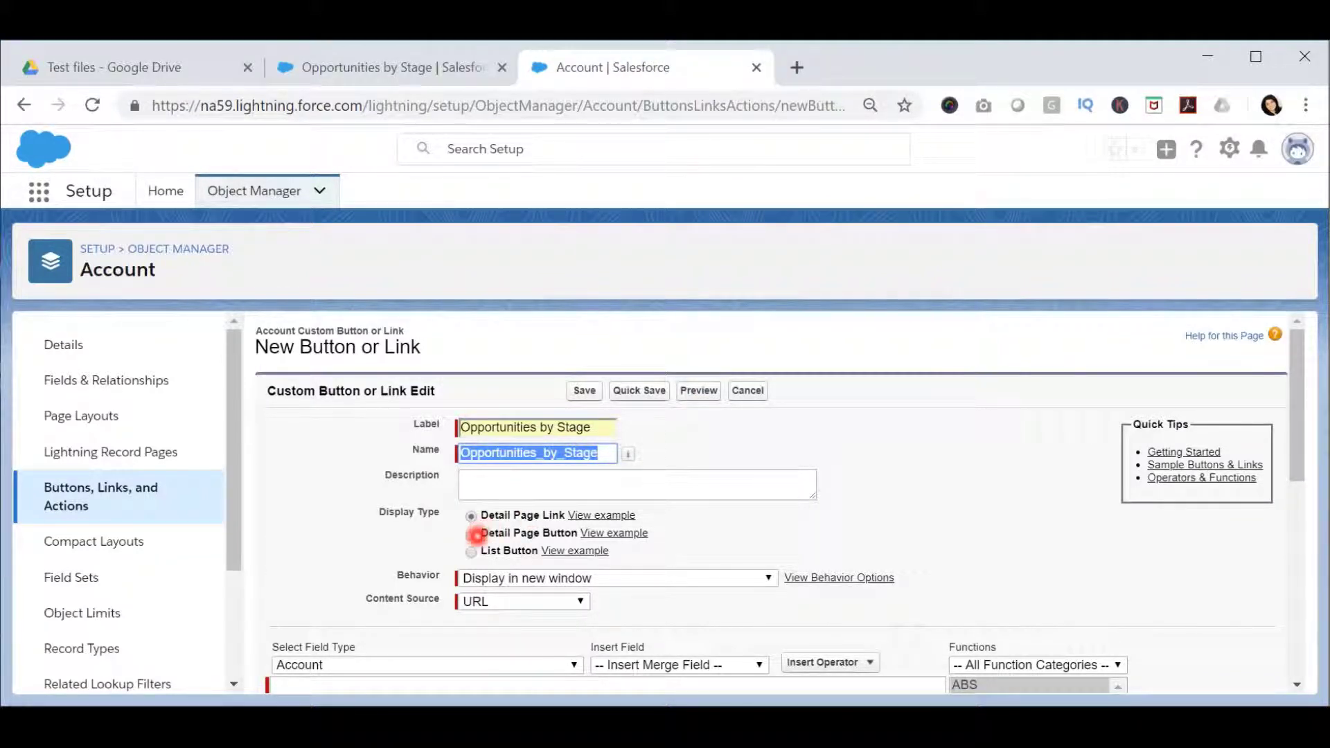
left_click(473, 535)
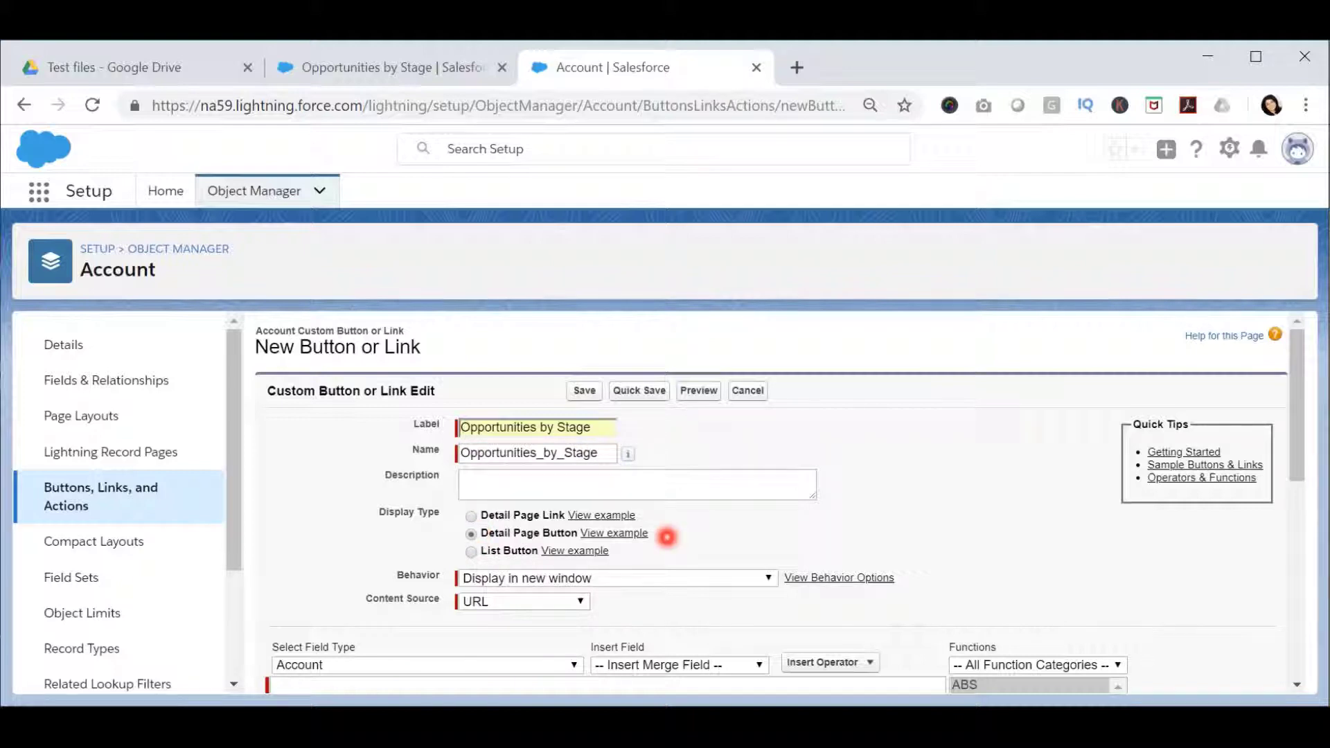
scroll(668, 538, "down", 1)
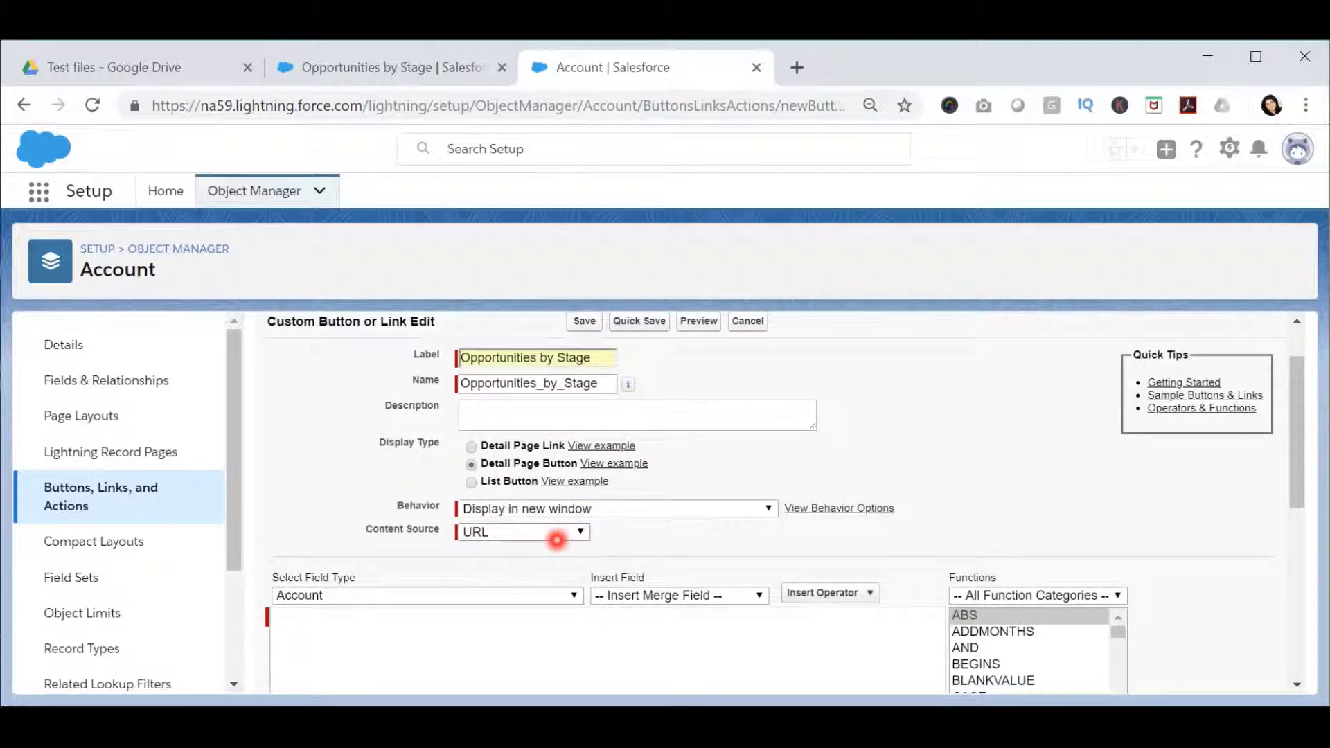
left_click(557, 539)
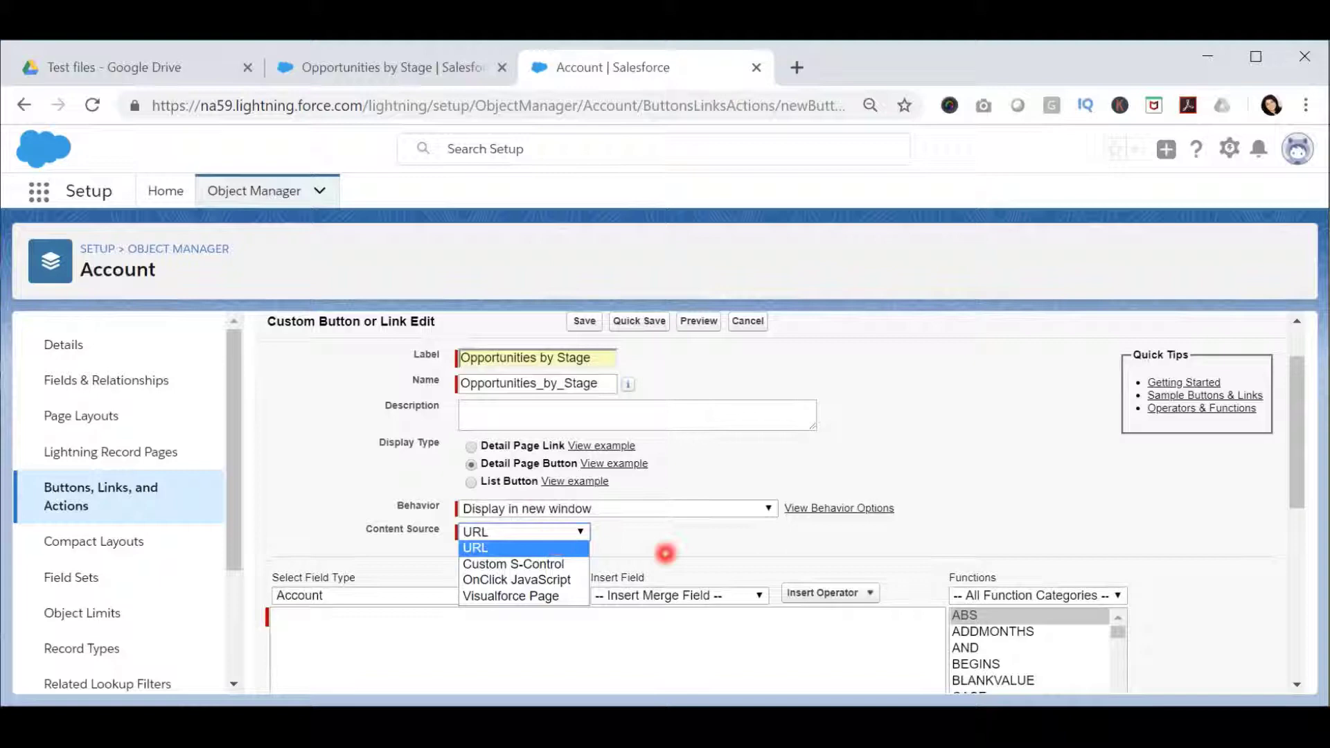
left_click(666, 554)
scroll(636, 602, "up", 1)
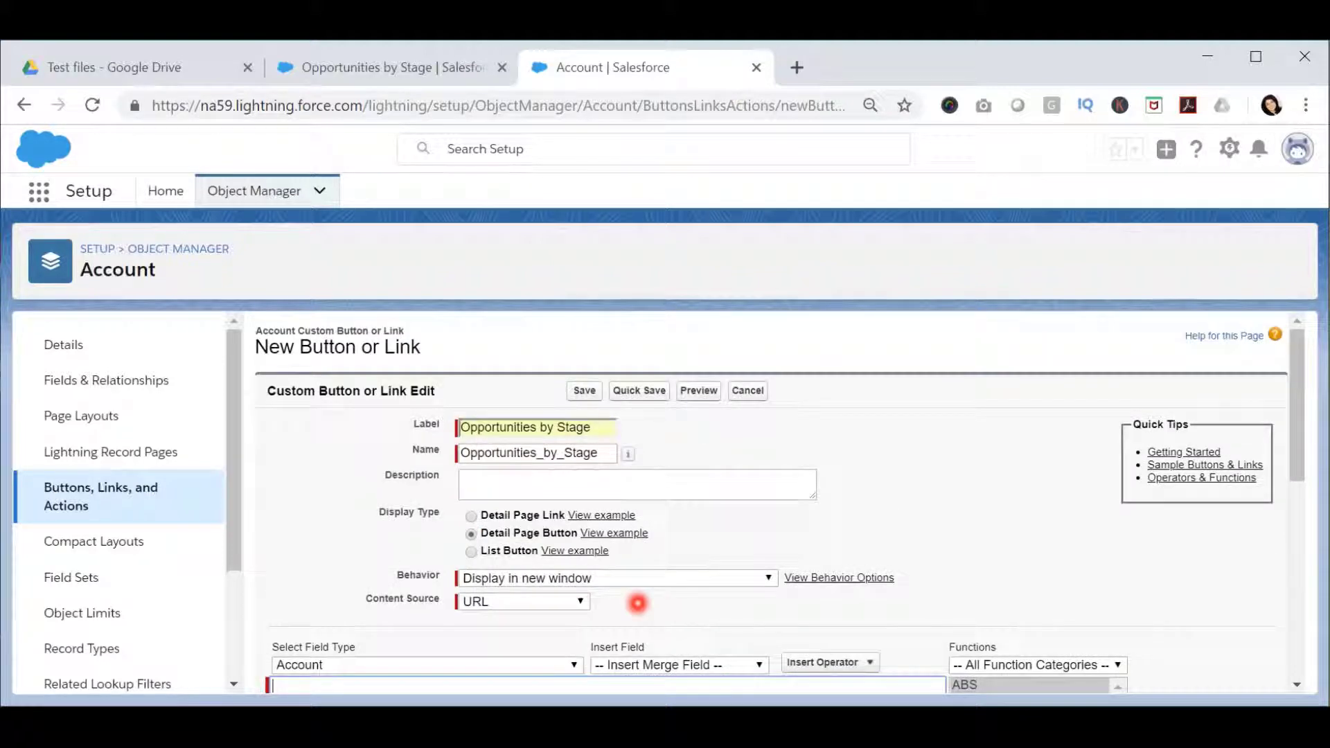
scroll(638, 604, "down", 1)
scroll(638, 603, "down", 1)
left_click(643, 573)
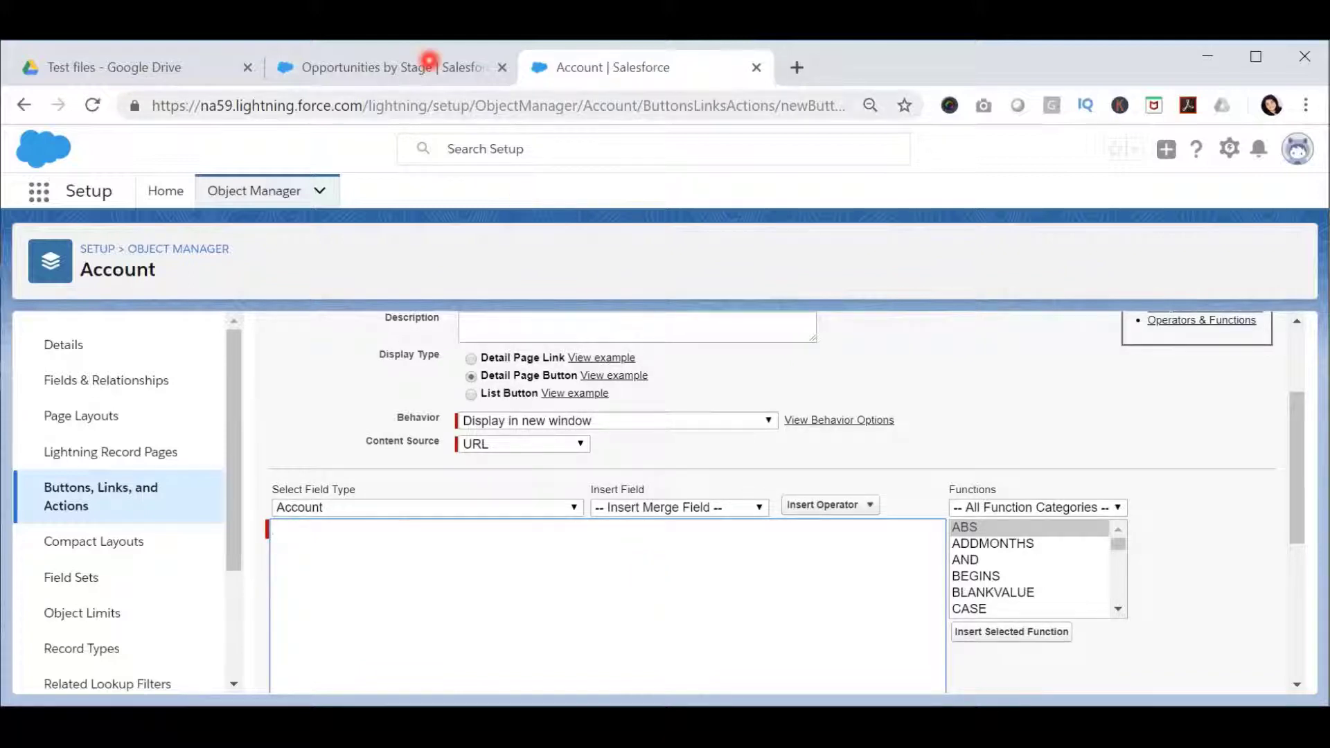
Step: Paste the Opportunities by Stage report's web address into the button URL, trimming the trailing query text
left_click(430, 63)
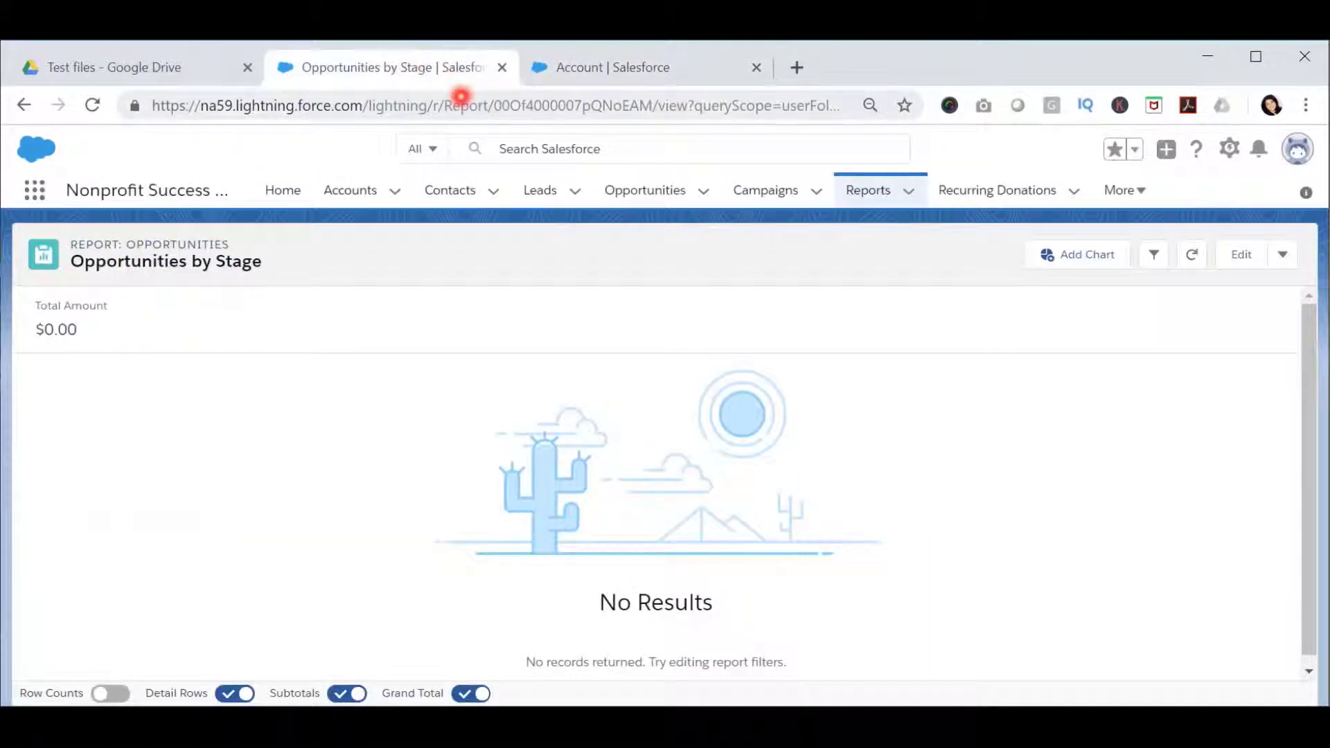
left_click(468, 105)
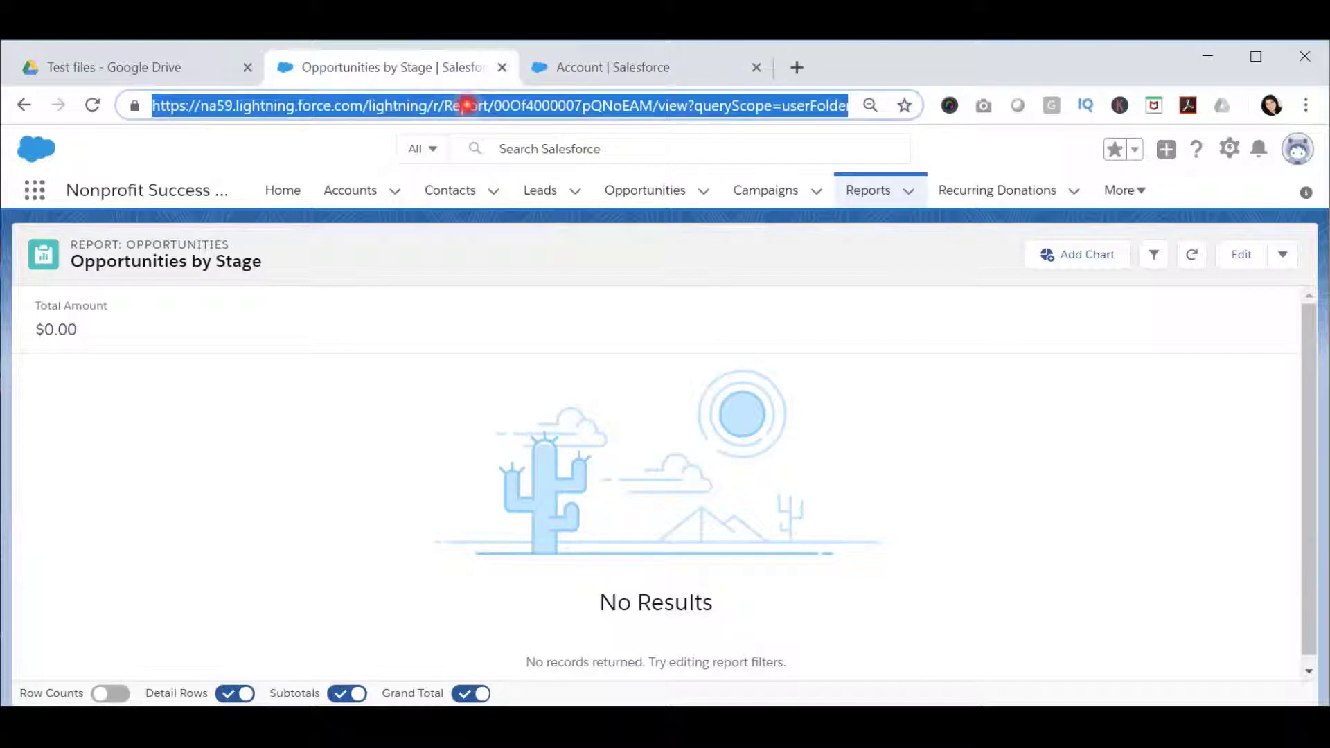
left_click(538, 69)
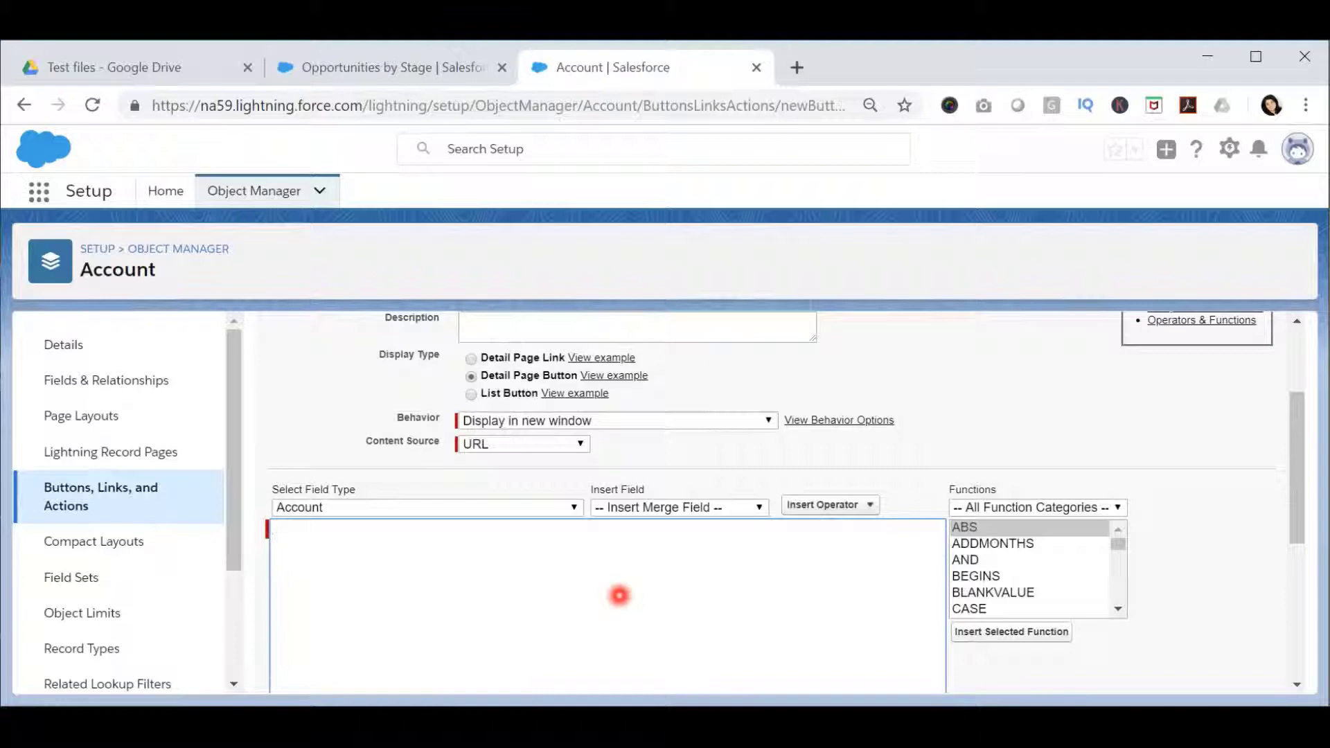
type("https://na59.lightning.force.com/lightning/r/Report/00Of4000007pQNoEAM/view?queryScope=userFolders")
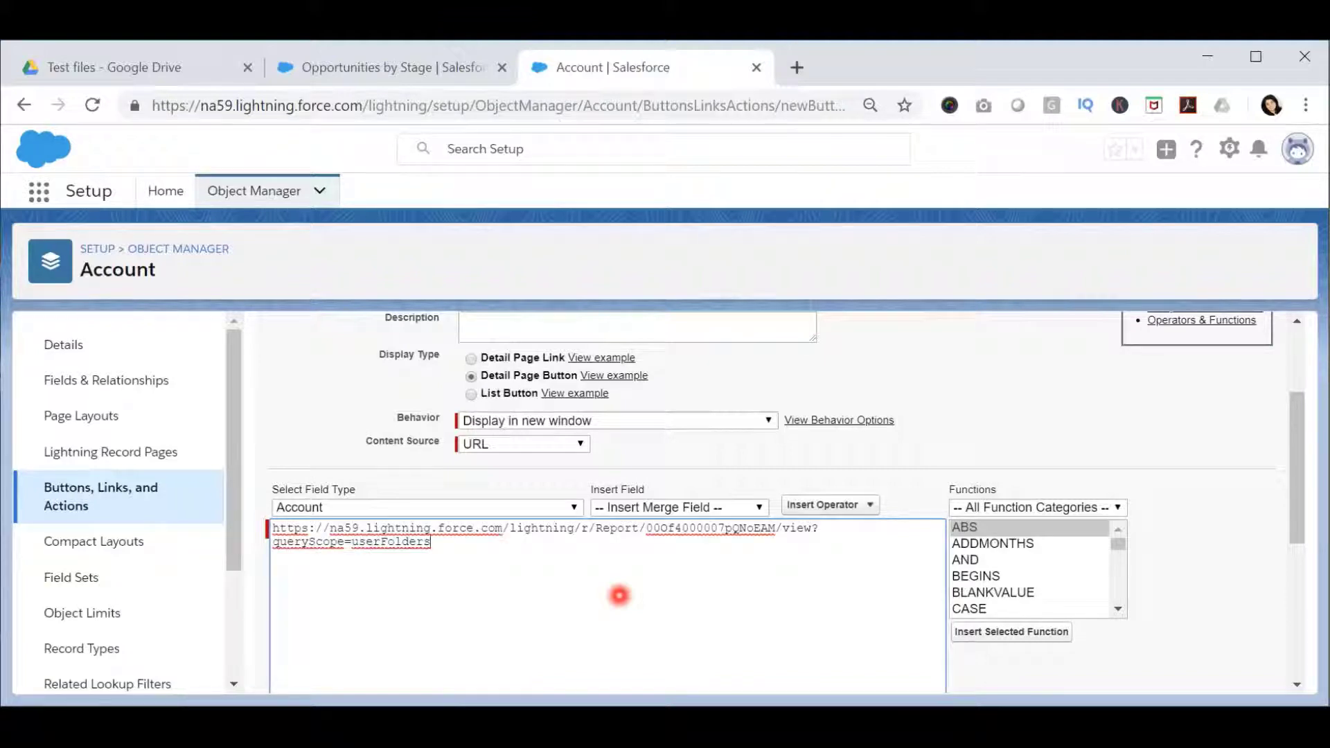
key("BackSpace")
key("BackSpace")
key("BackSpace")
key("BackSpace")
key("BackSpace")
key("BackSpace")
key("BackSpace")
key("BackSpace")
key("BackSpace")
key("BackSpace")
key("BackSpace")
key("BackSpace")
key("BackSpace")
key("BackSpace")
key("BackSpace")
key("BackSpace")
key("BackSpace")
key("BackSpace")
key("BackSpace")
key("BackSpace")
key("BackSpace")
key("BackSpace")
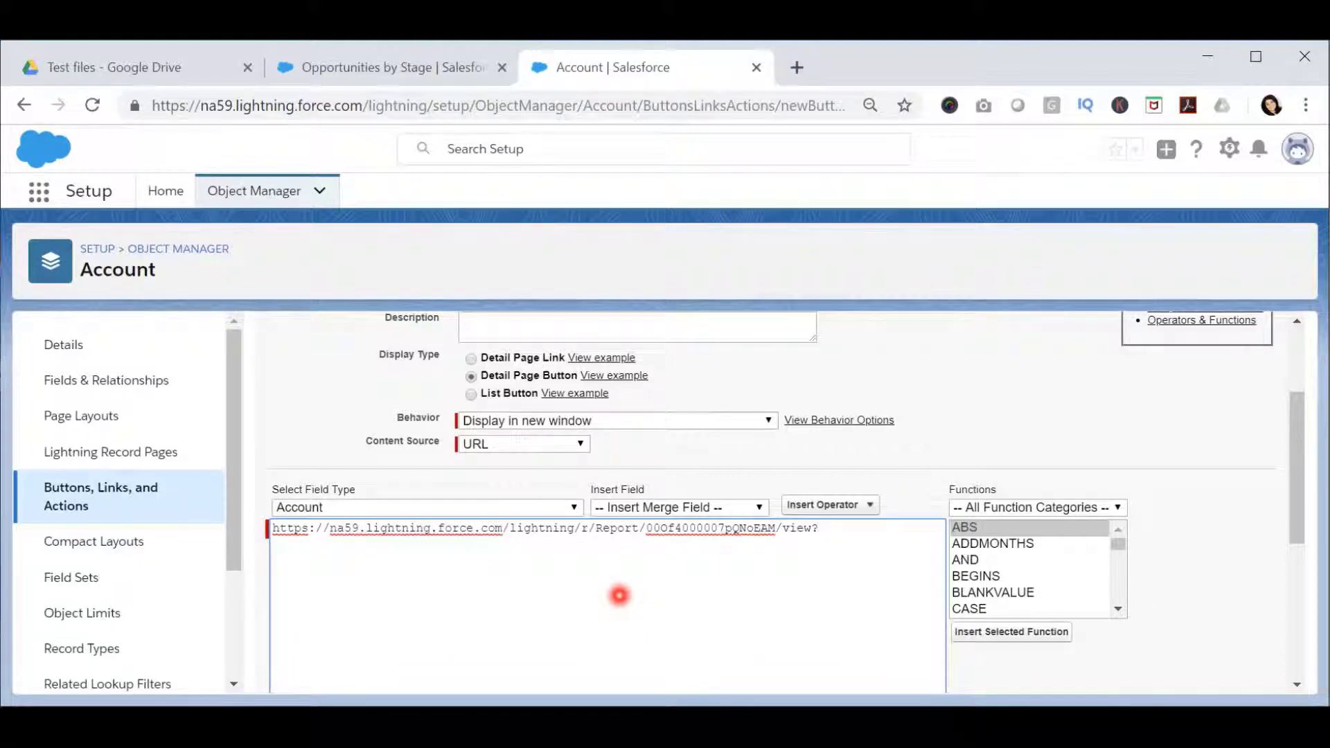
Step: Append fv0= followed by the {!Account.Id} merge field to the URL
type("fv0=")
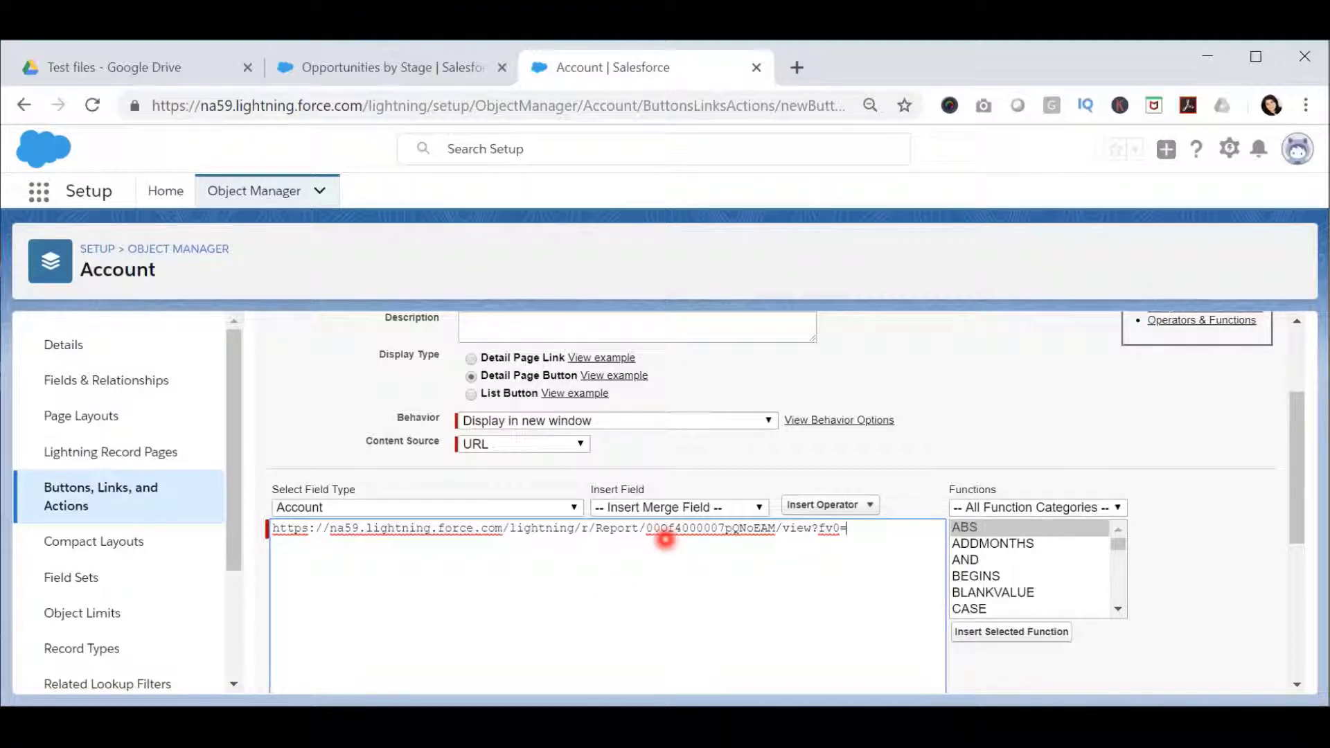
left_click(678, 508)
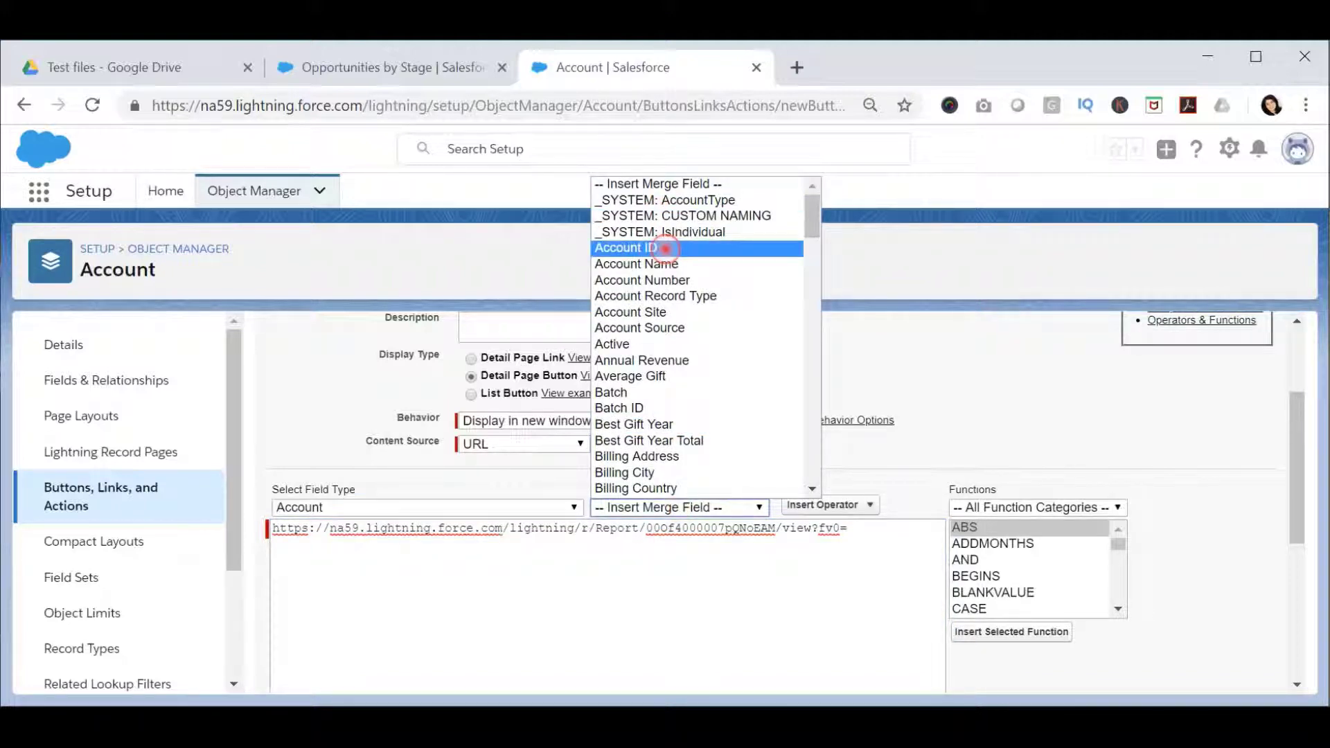
left_click(665, 248)
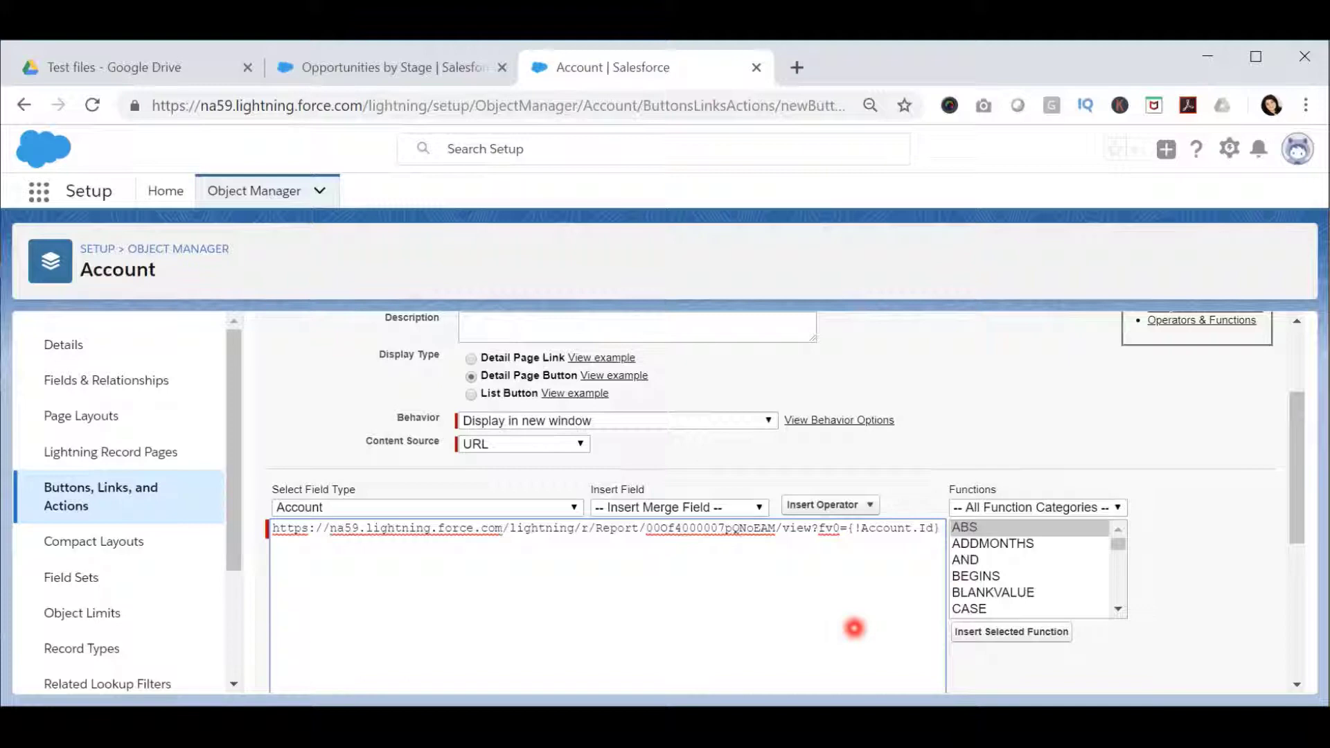
Step: Drop the attempted &fv1= parameter so the URL ends with fv0={!Account.Id}
type("&")
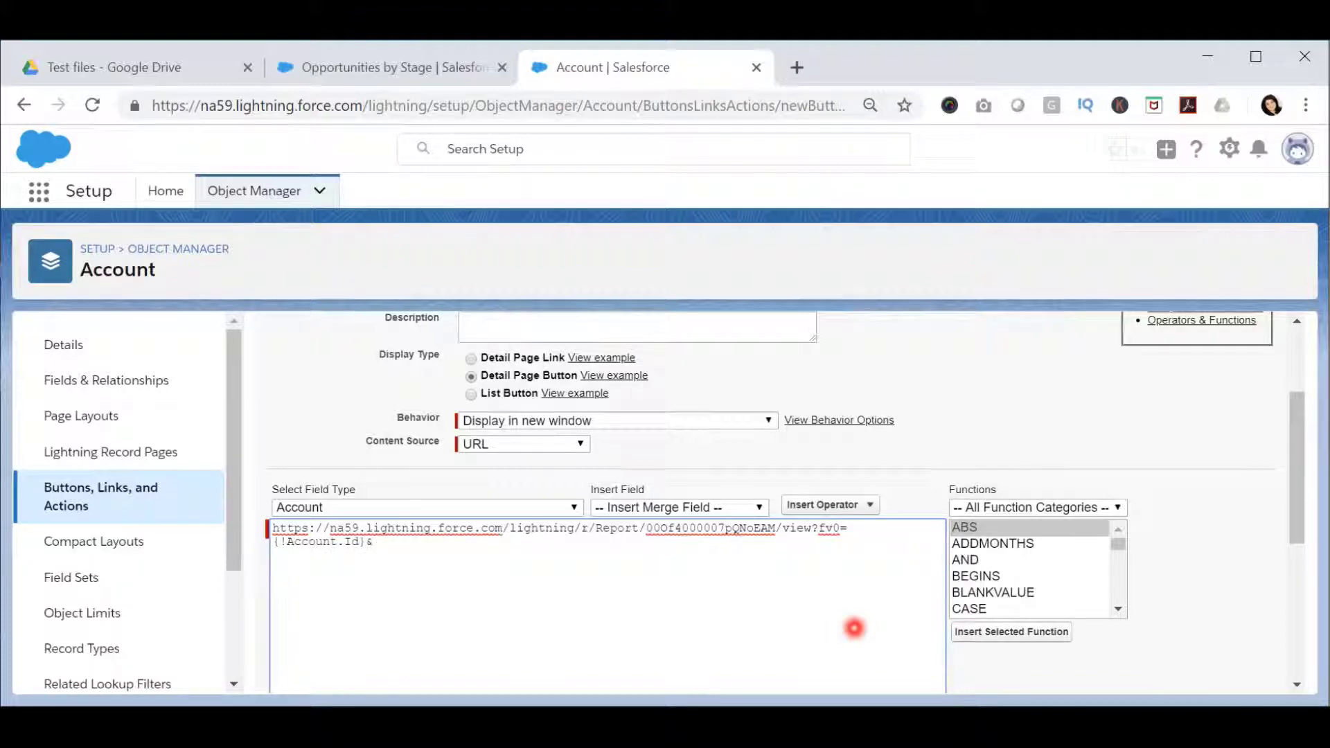
type("fv1=")
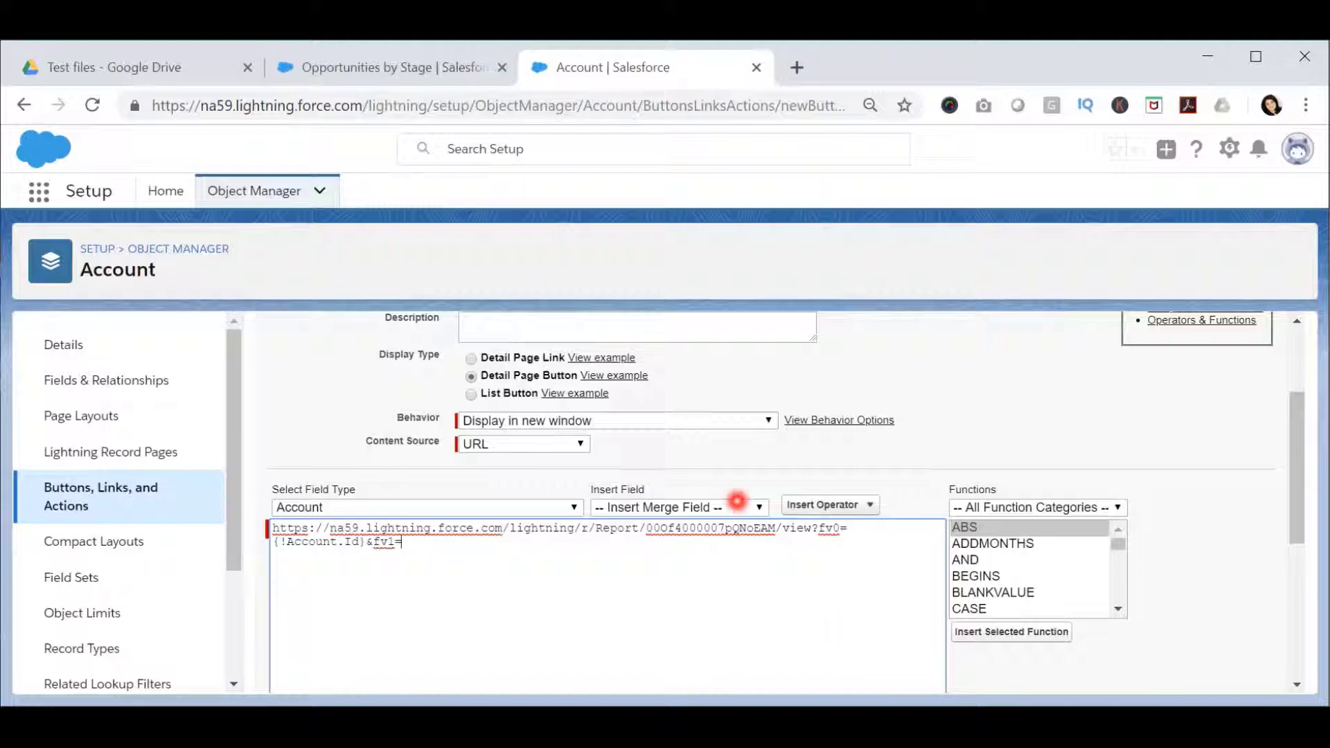
left_click(738, 506)
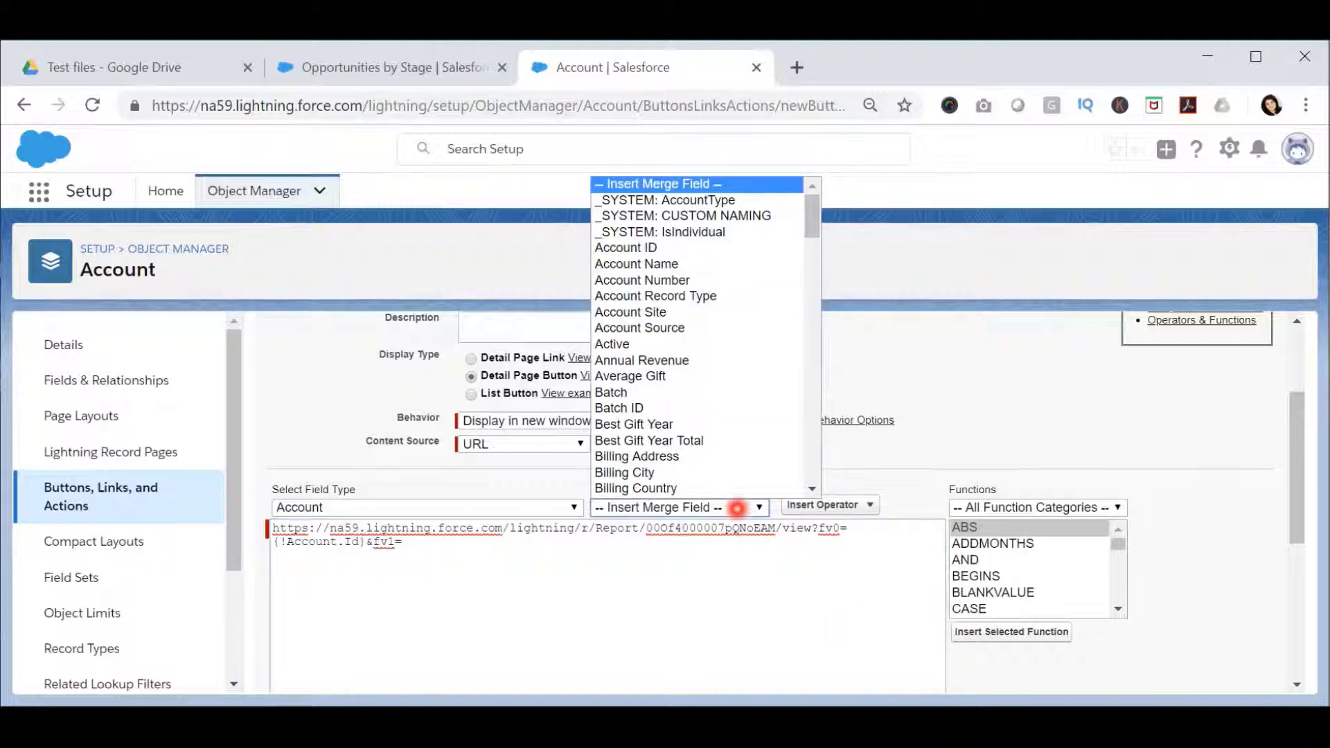
left_click(614, 547)
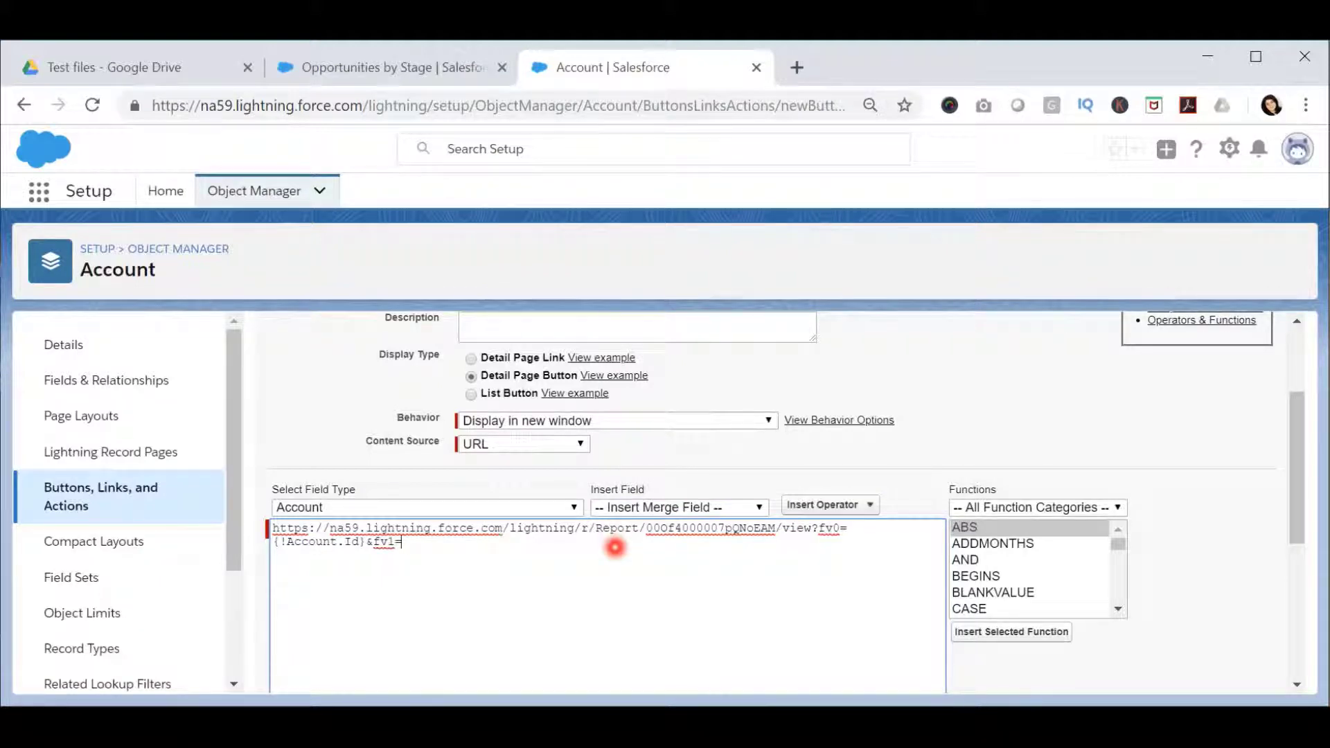
key("BackSpace")
key("BackSpace")
key("BackSpace")
key("BackSpace")
key("BackSpace")
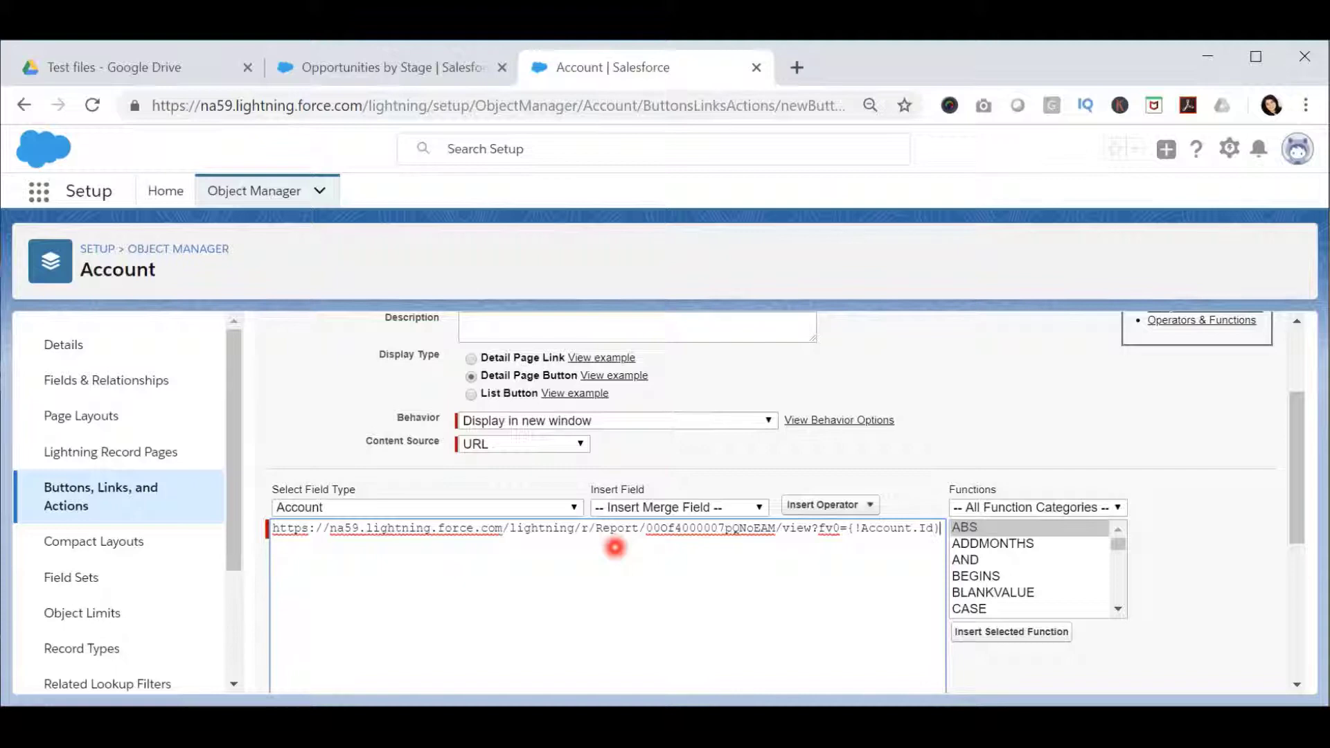
scroll(700, 575, "down", 5)
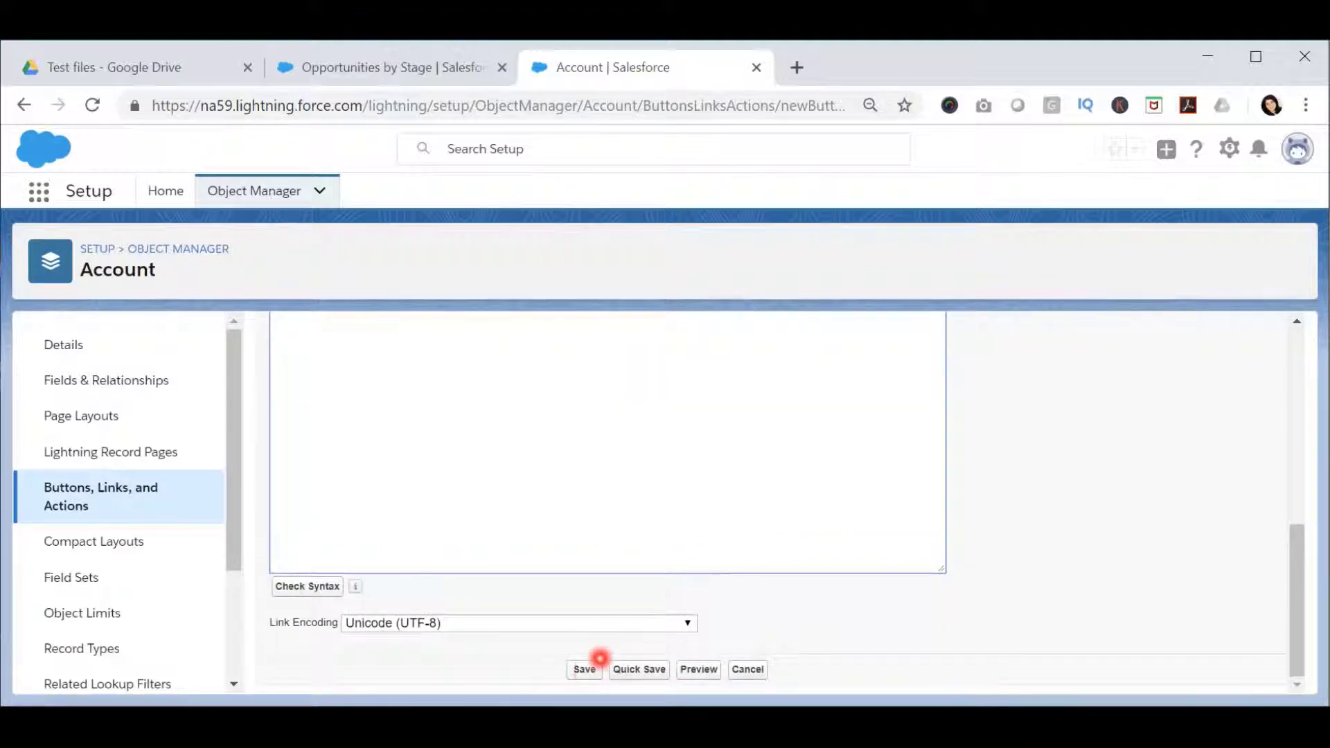
Step: Save the Opportunities by Stage button and dismiss the page layout reminder
left_click(598, 664)
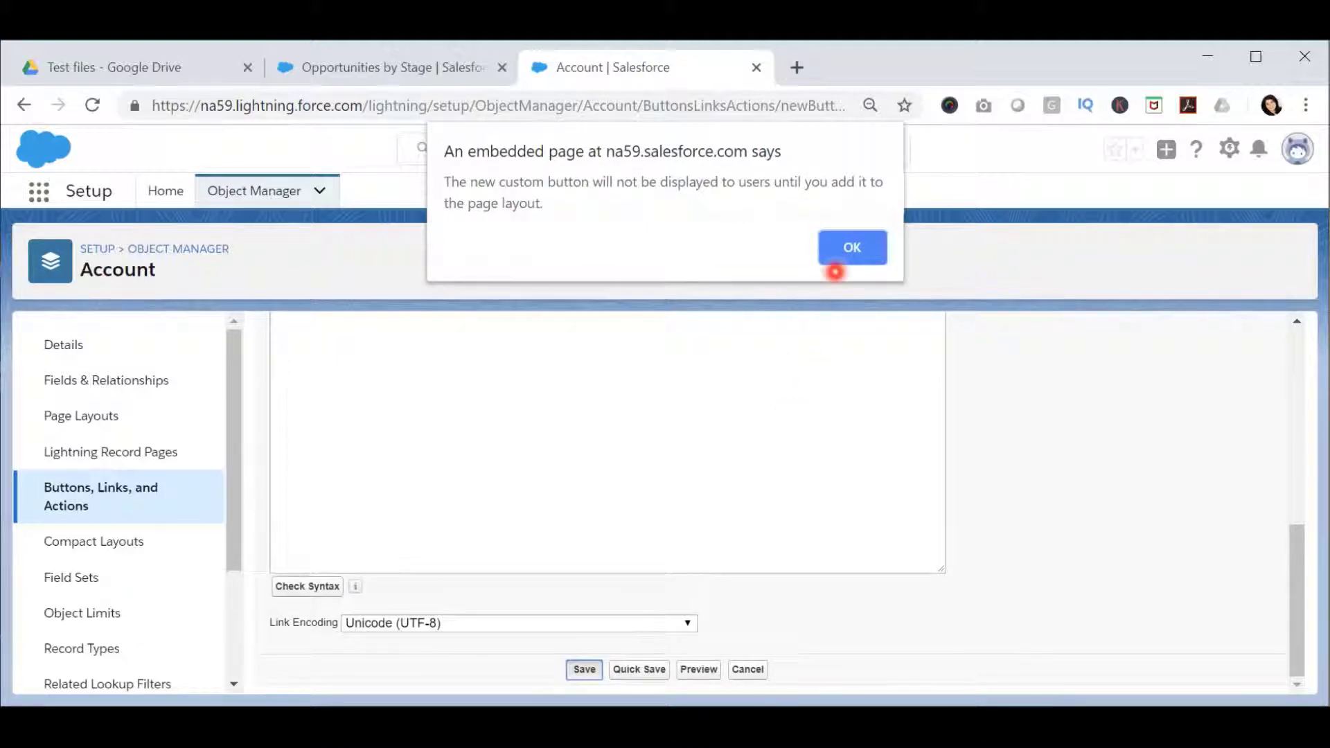
left_click(852, 244)
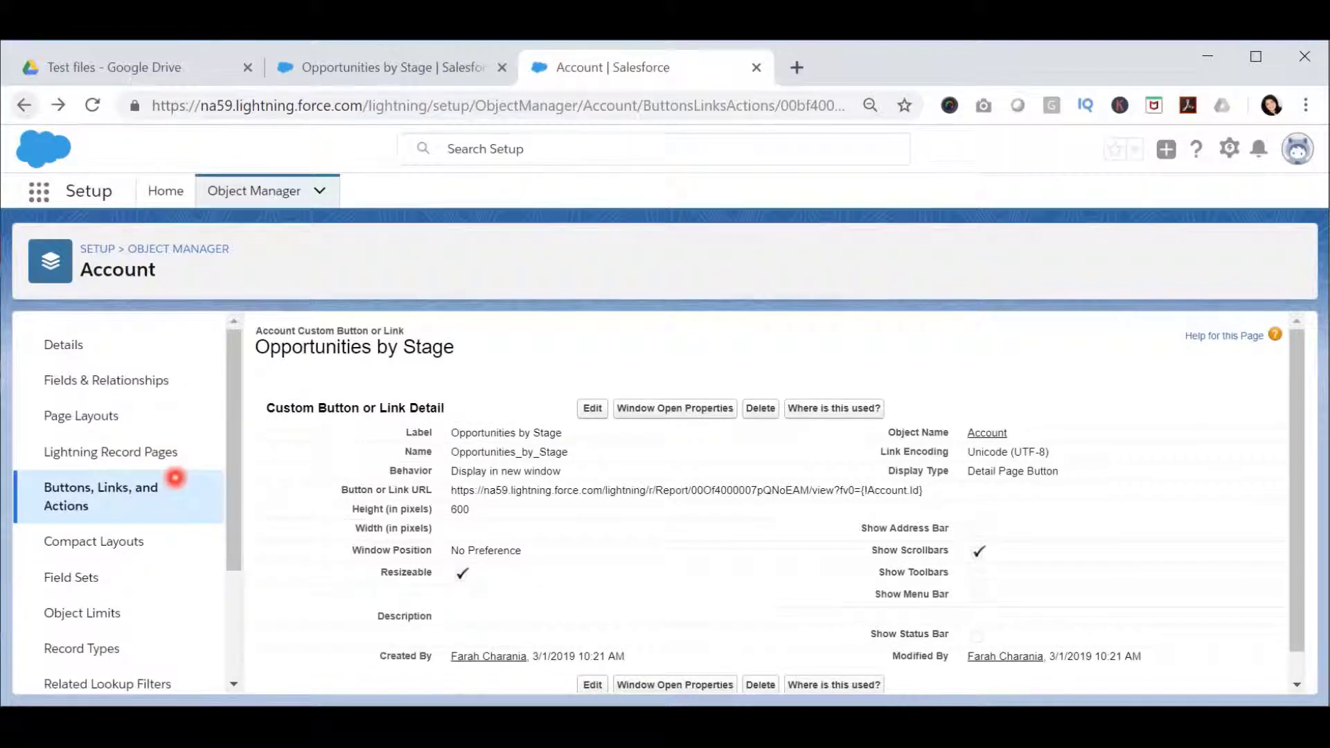
Step: Drag Opportunities by Stage into the Account Layout's Mobile & Lightning Actions and save the layout
left_click(98, 416)
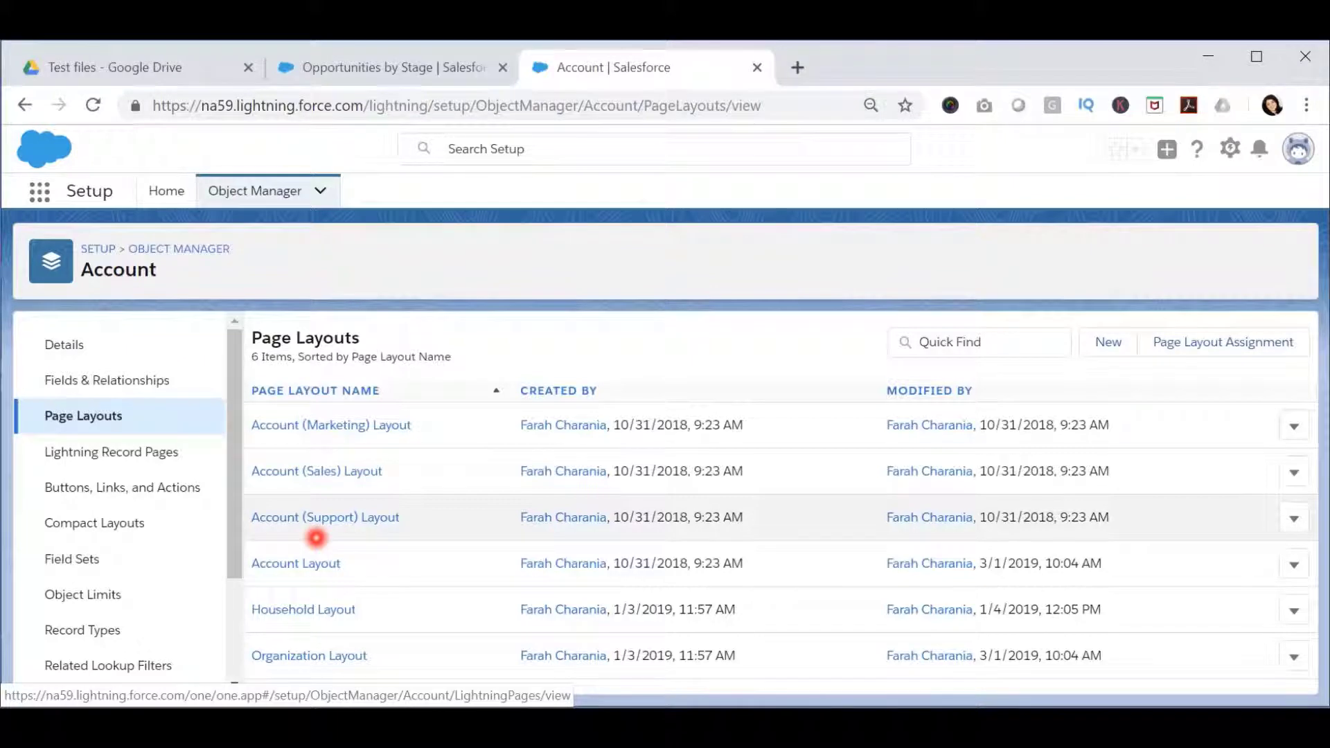
left_click(311, 561)
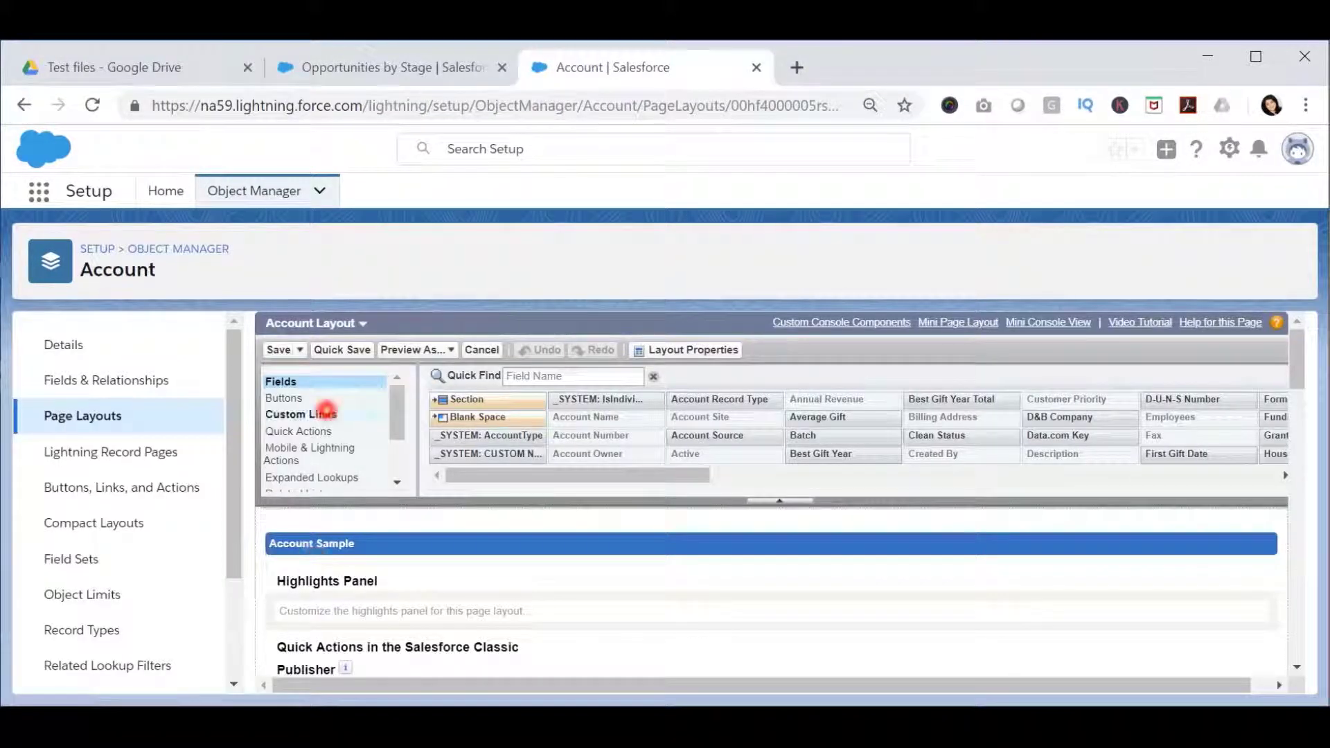
left_click(326, 443)
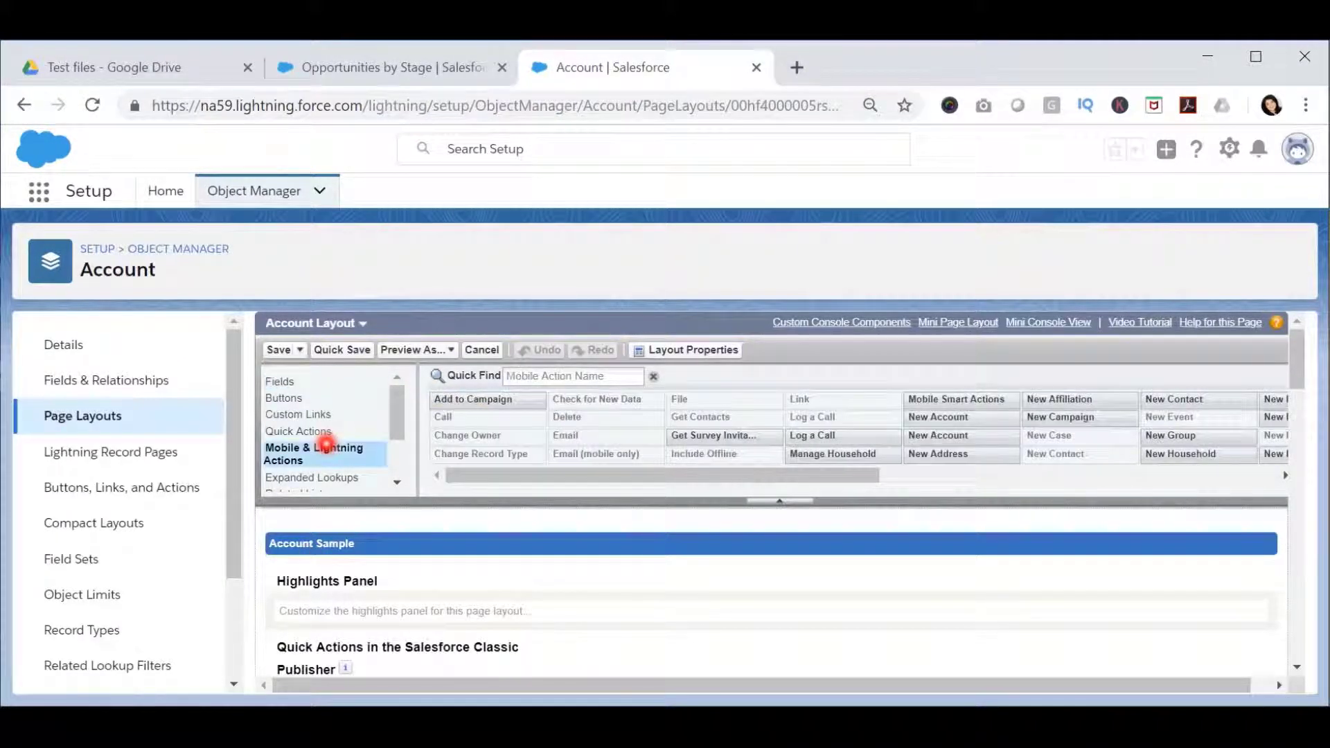
scroll(1295, 666, "down", 4)
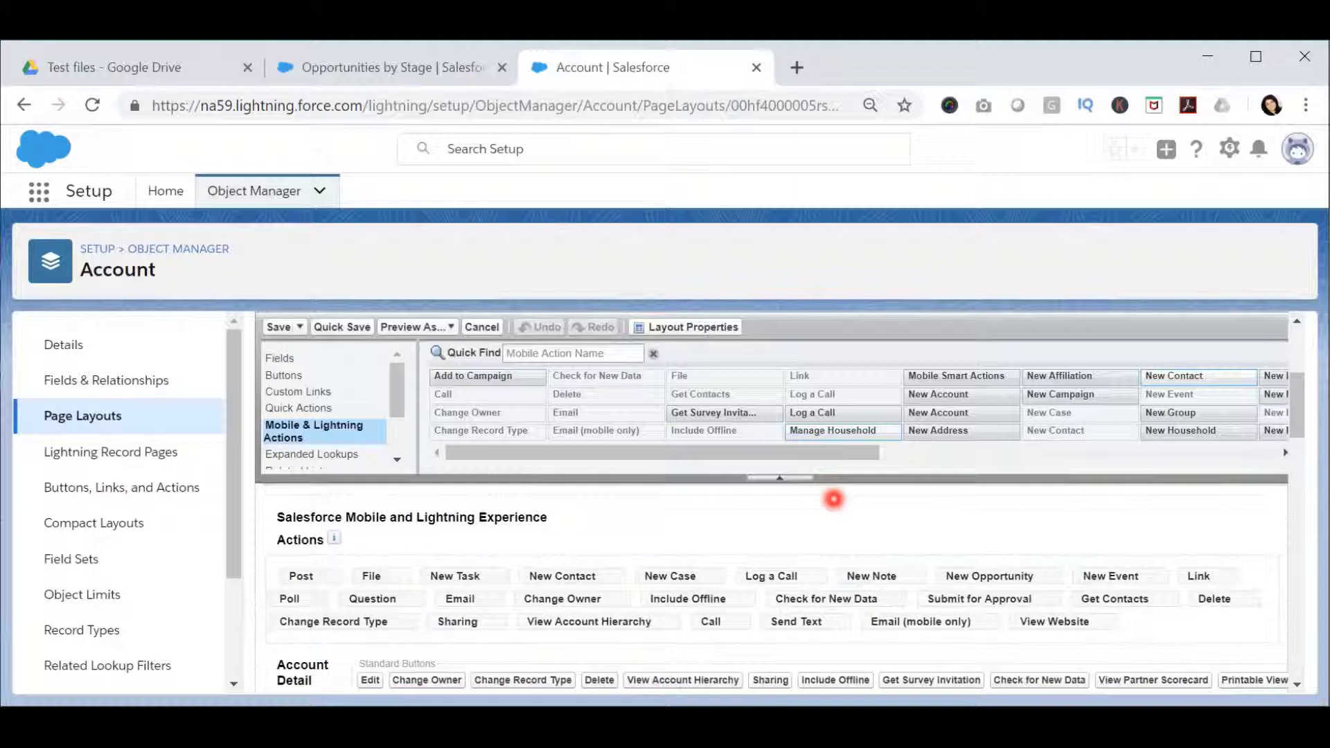
left_click(939, 452)
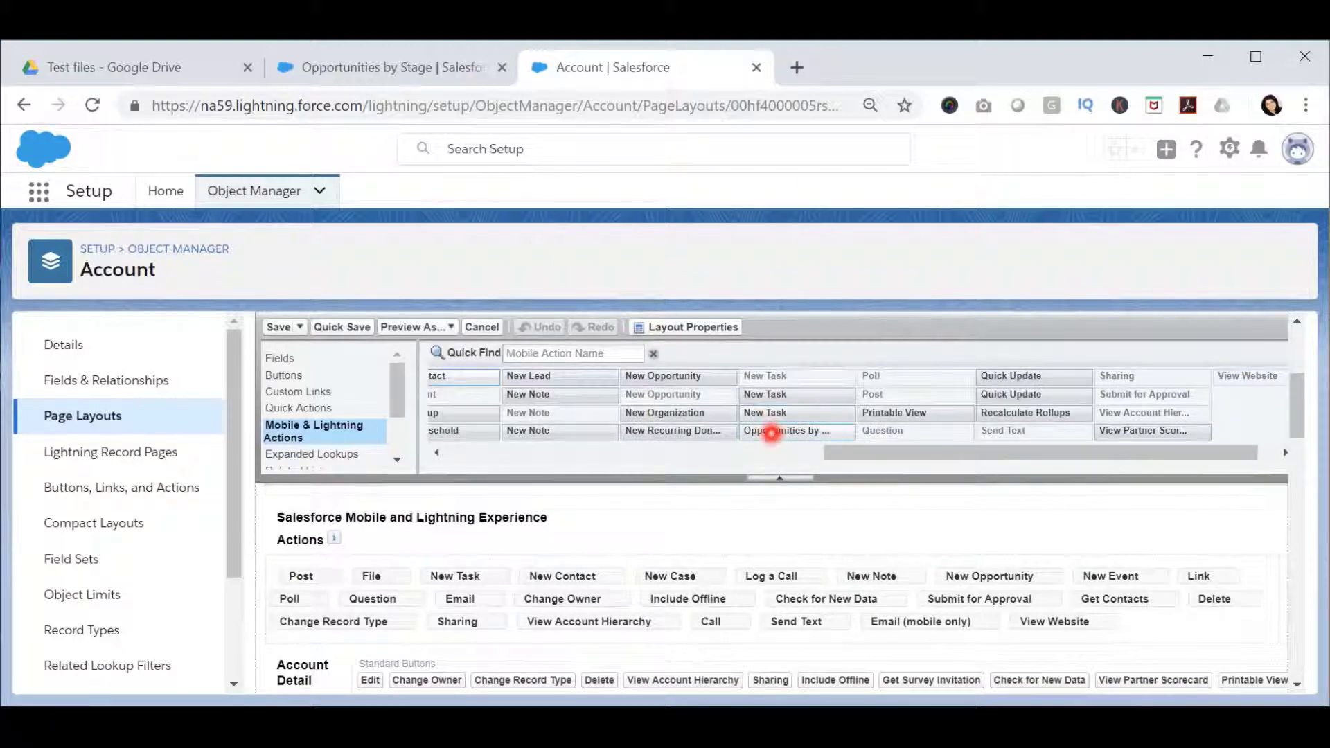
mouse_move(786, 485)
left_mouse_down()
mouse_move(808, 555)
mouse_move(731, 579)
mouse_move(653, 576)
left_mouse_up()
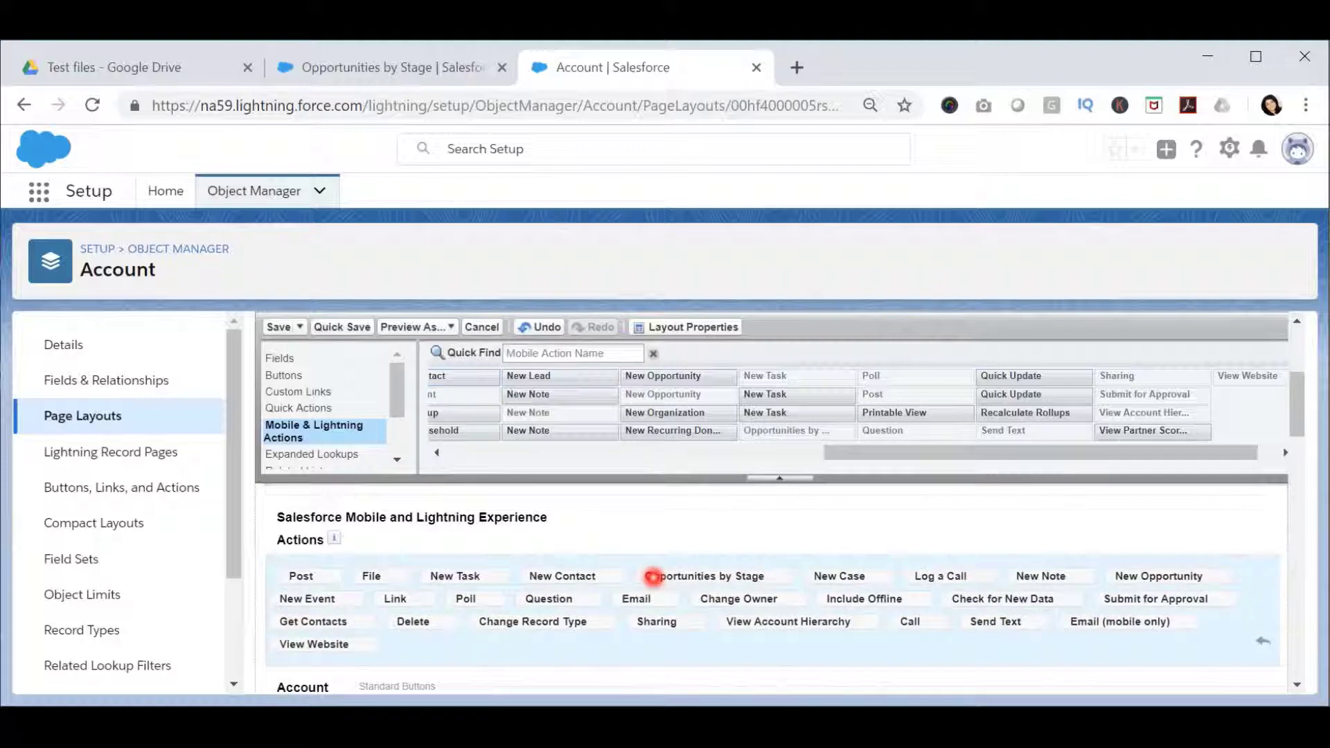
left_click(304, 358)
left_click(280, 327)
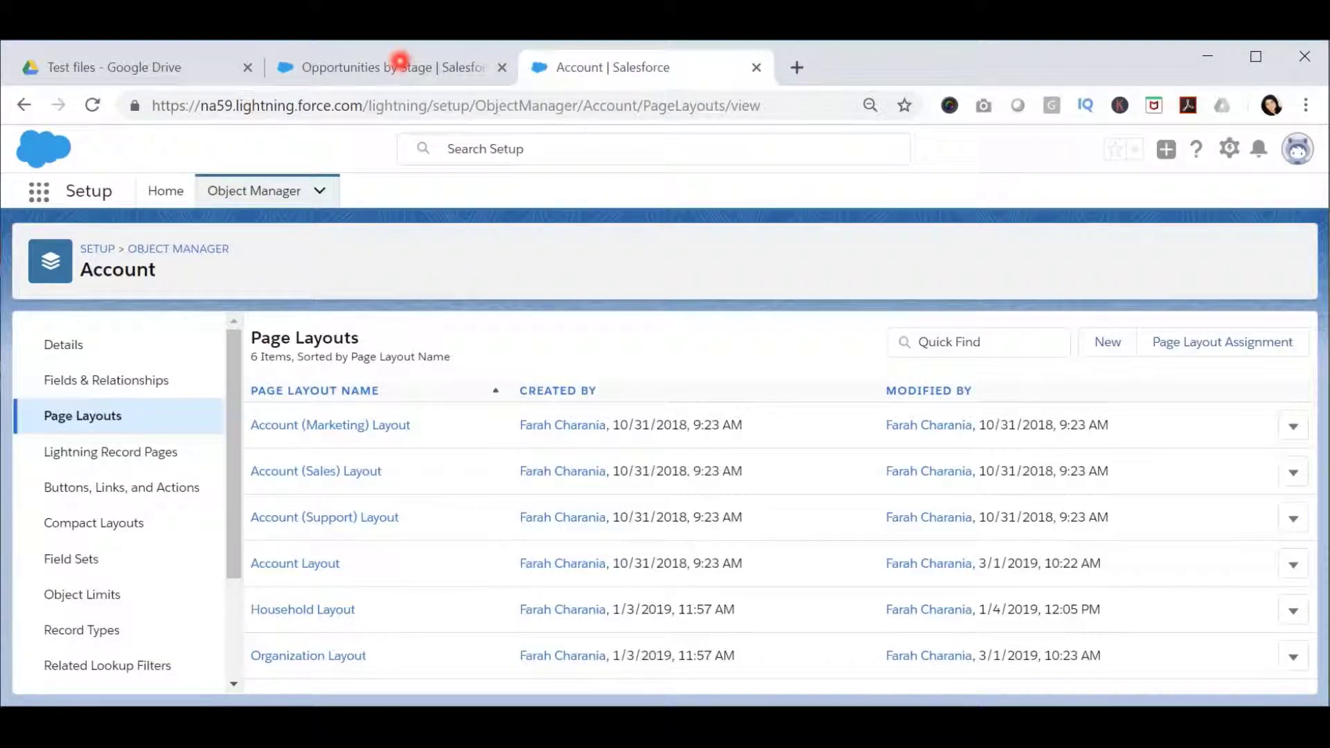
Step: Open United Oil & Gas Corp. from Accounts and run its Opportunities by Stage action
left_click(400, 64)
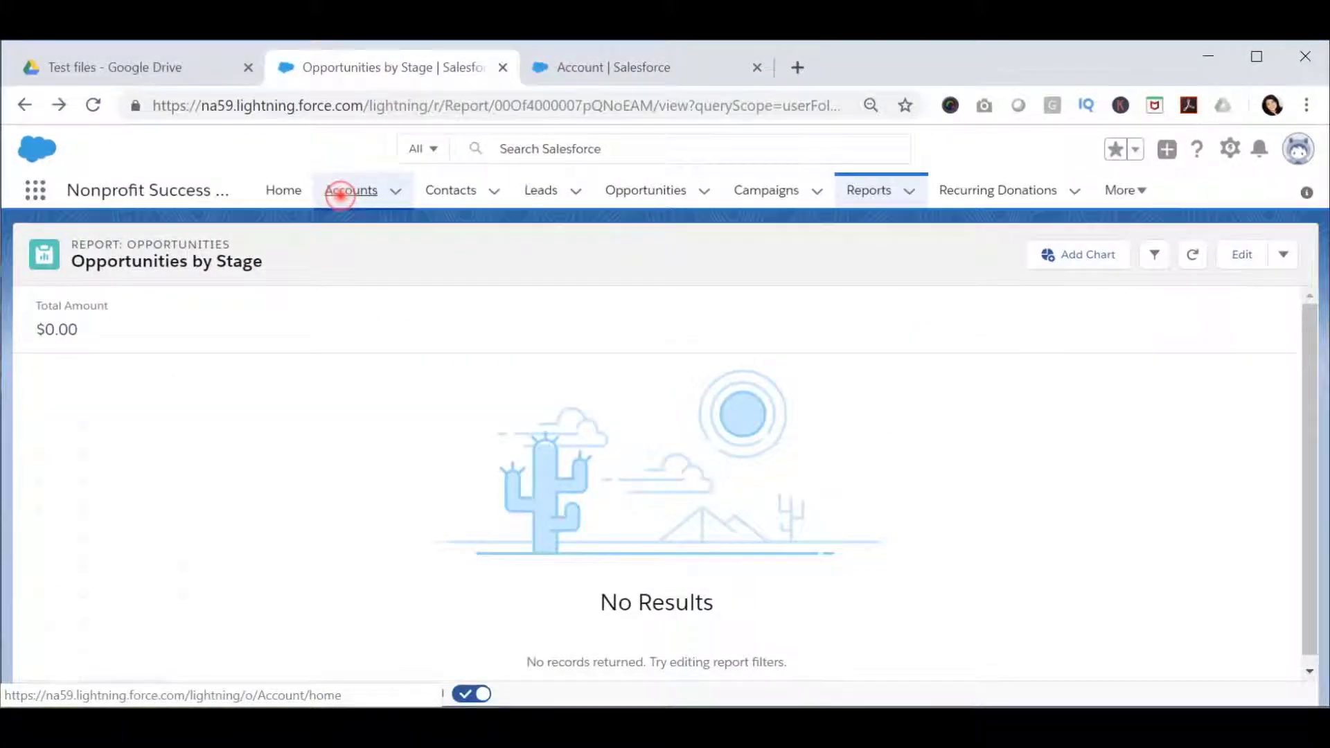
left_click(341, 190)
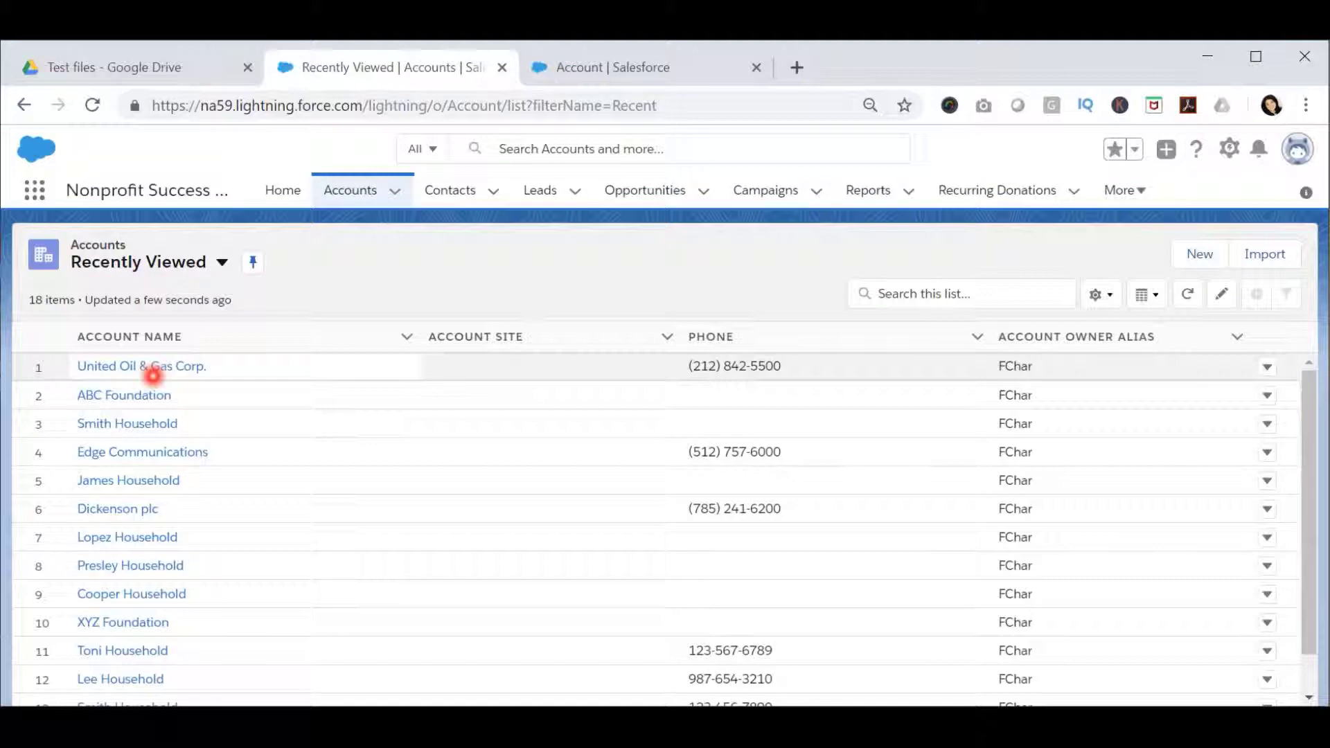
left_click(153, 374)
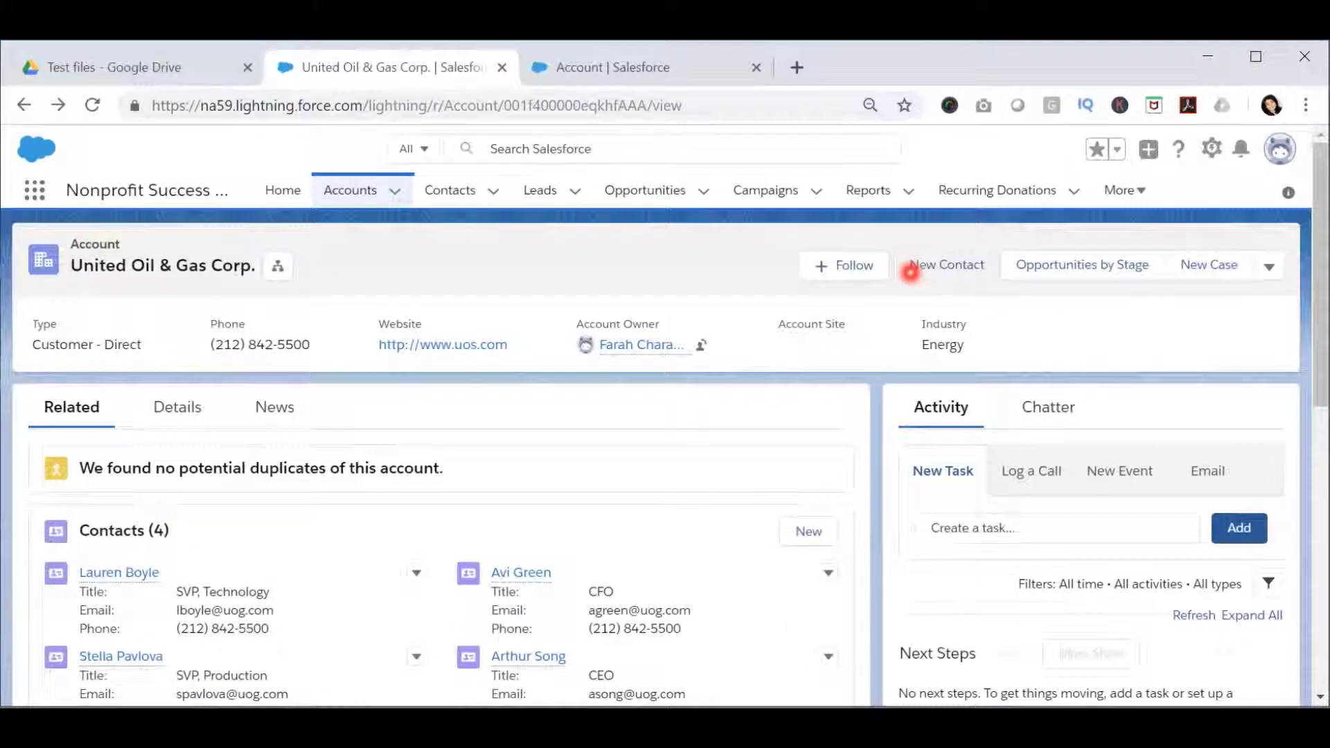
left_click(1086, 268)
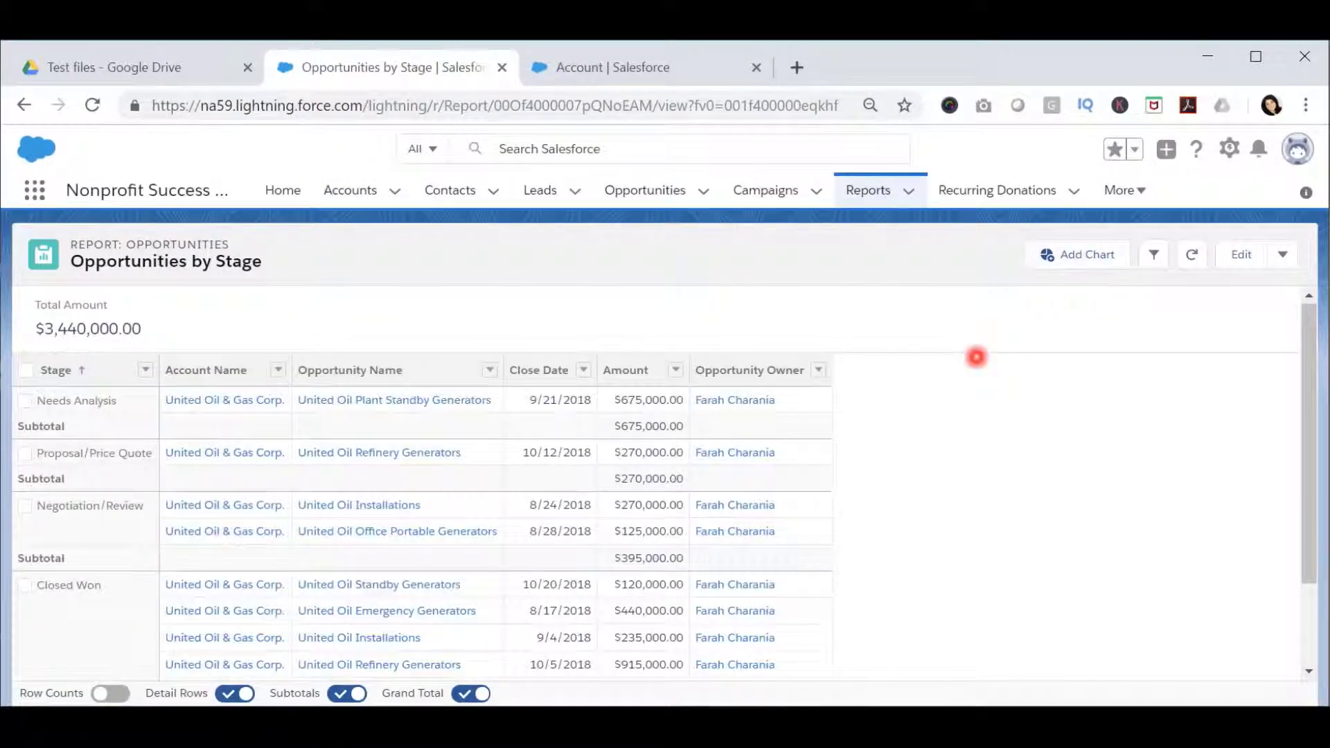
Step: Show the report filters to confirm the Account ID filter and the $3,440,000.00 total
scroll(976, 356, "down", 1)
scroll(974, 357, "up", 1)
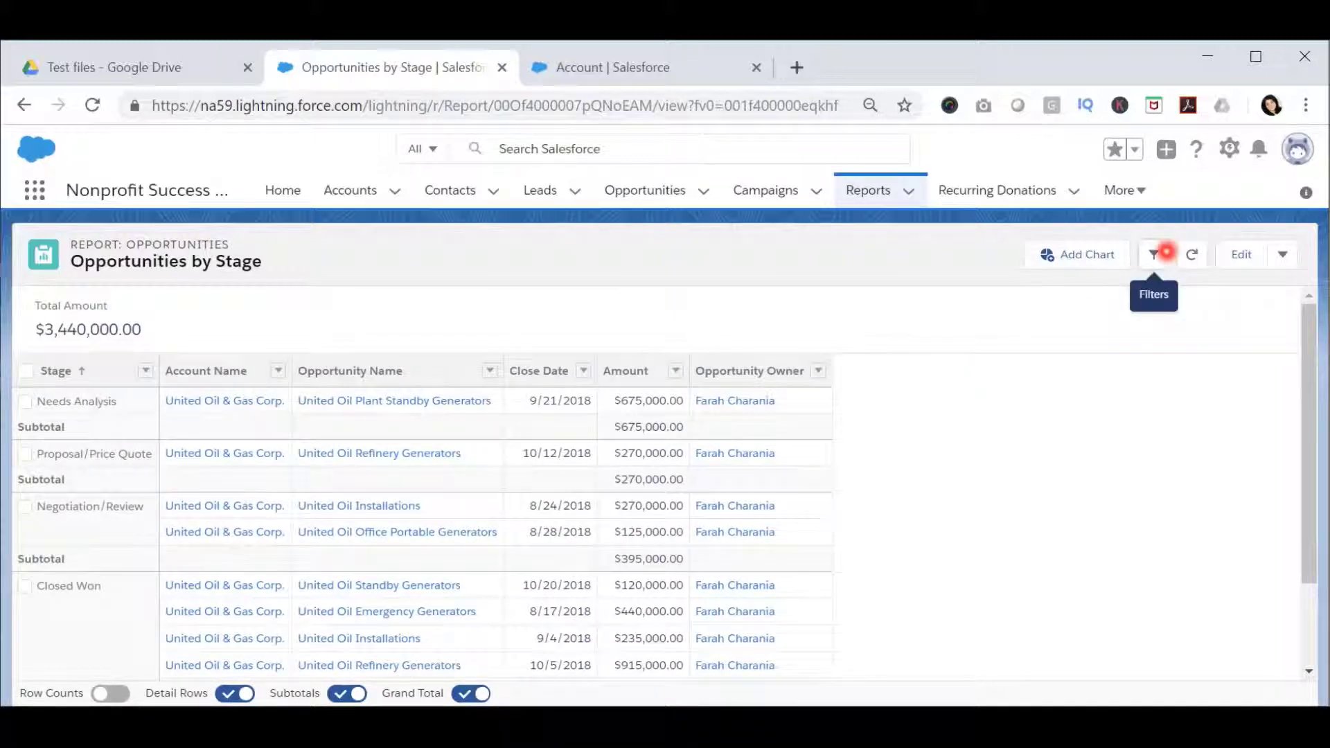
left_click(1167, 252)
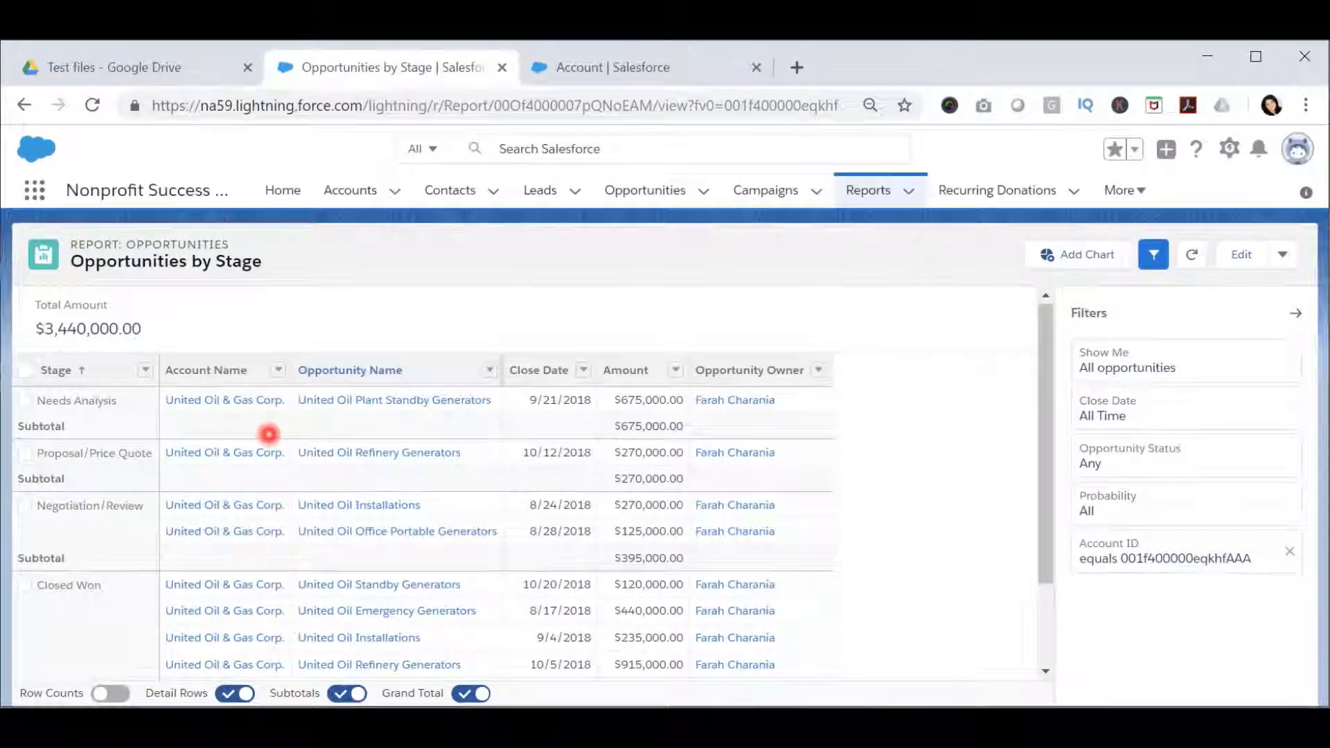
scroll(268, 434, "down", 1)
scroll(598, 294, "up", 1)
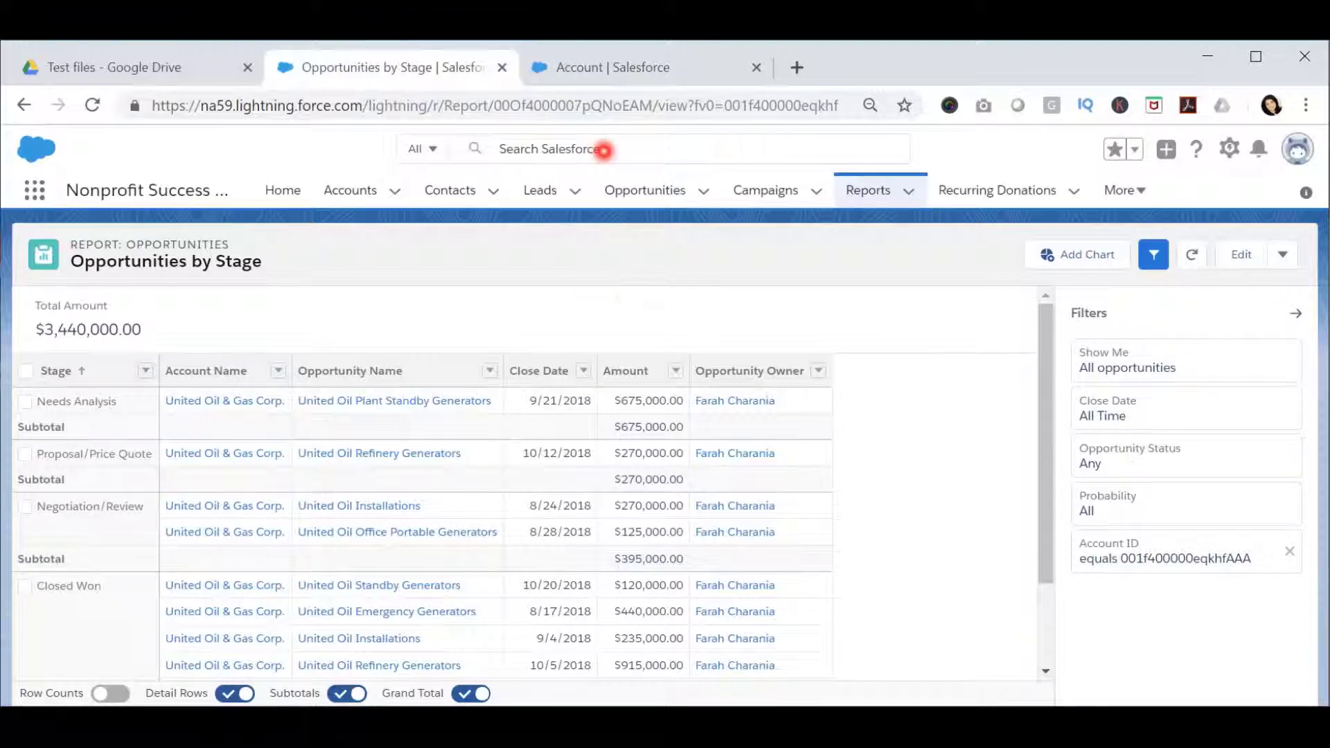
Step: Return to the button edit page and scroll to the URL formula ending view?fv0={!Account.Id}
left_click(621, 66)
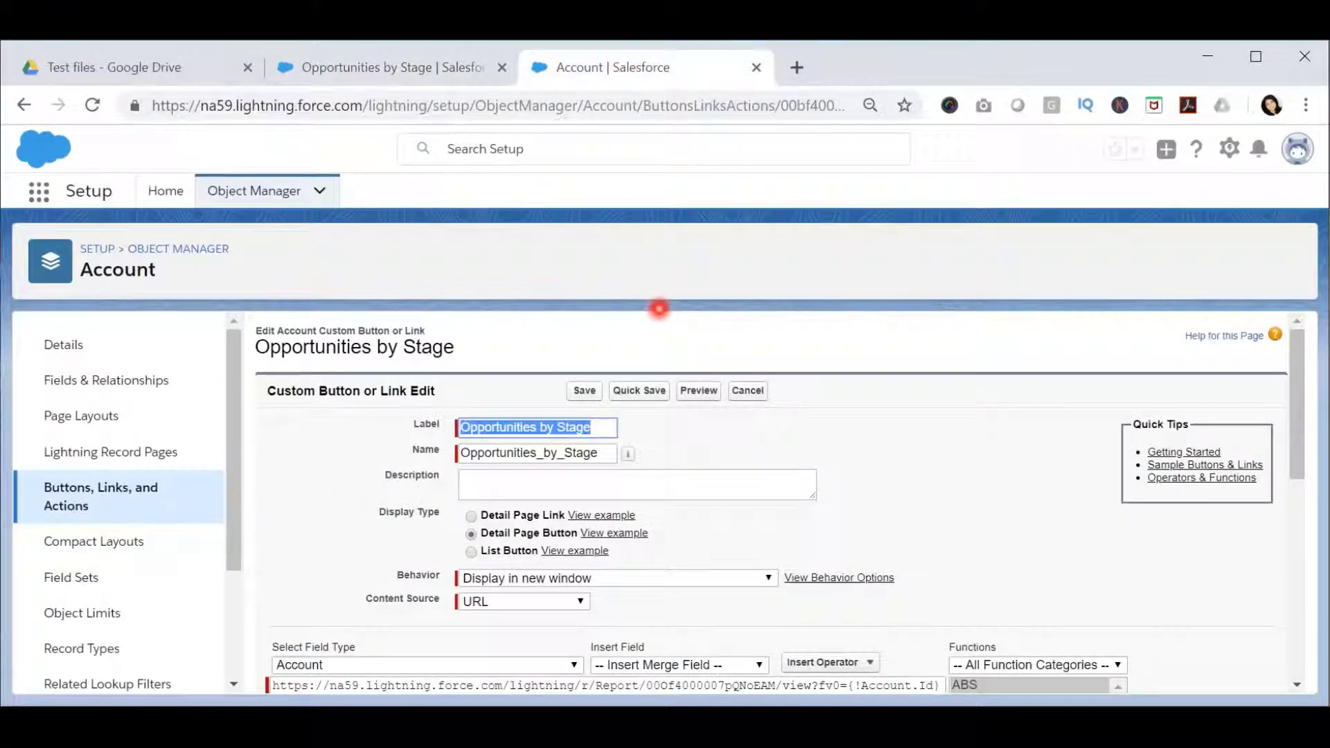
scroll(757, 497, "down", 2)
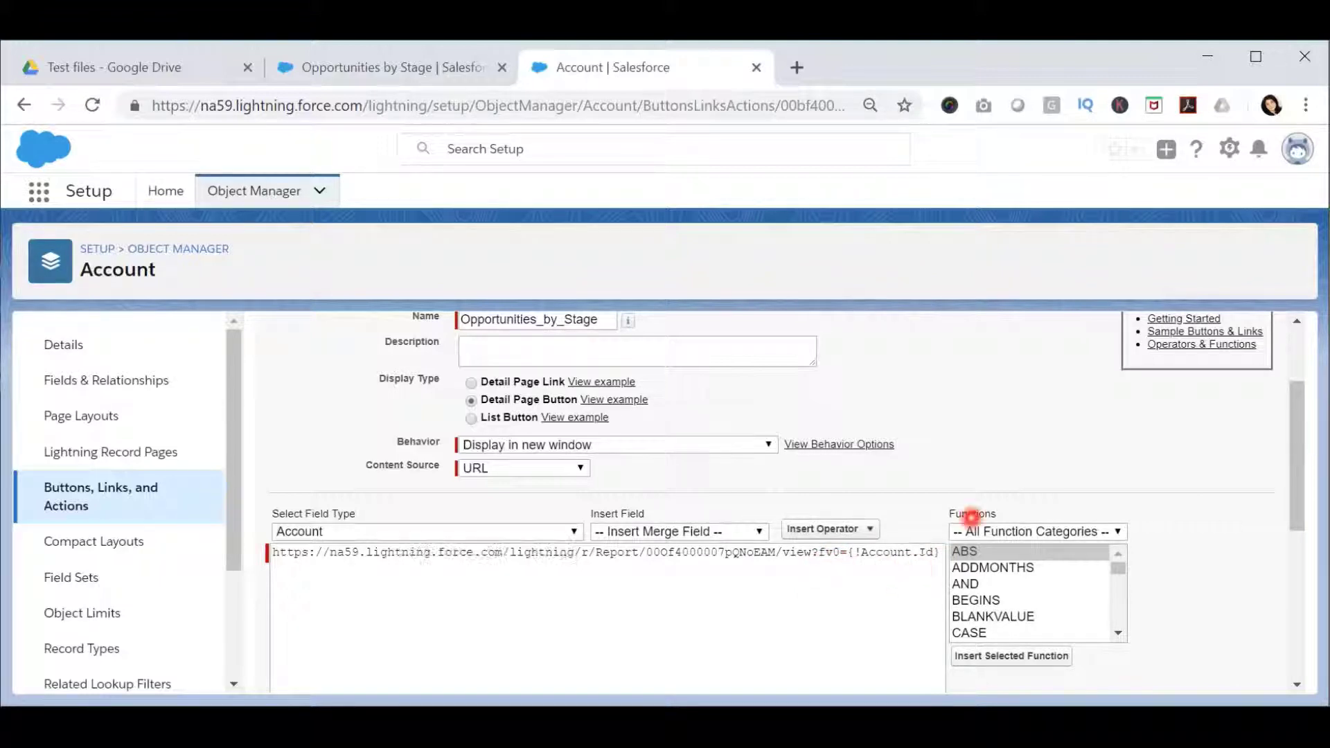
scroll(926, 543, "down", 1)
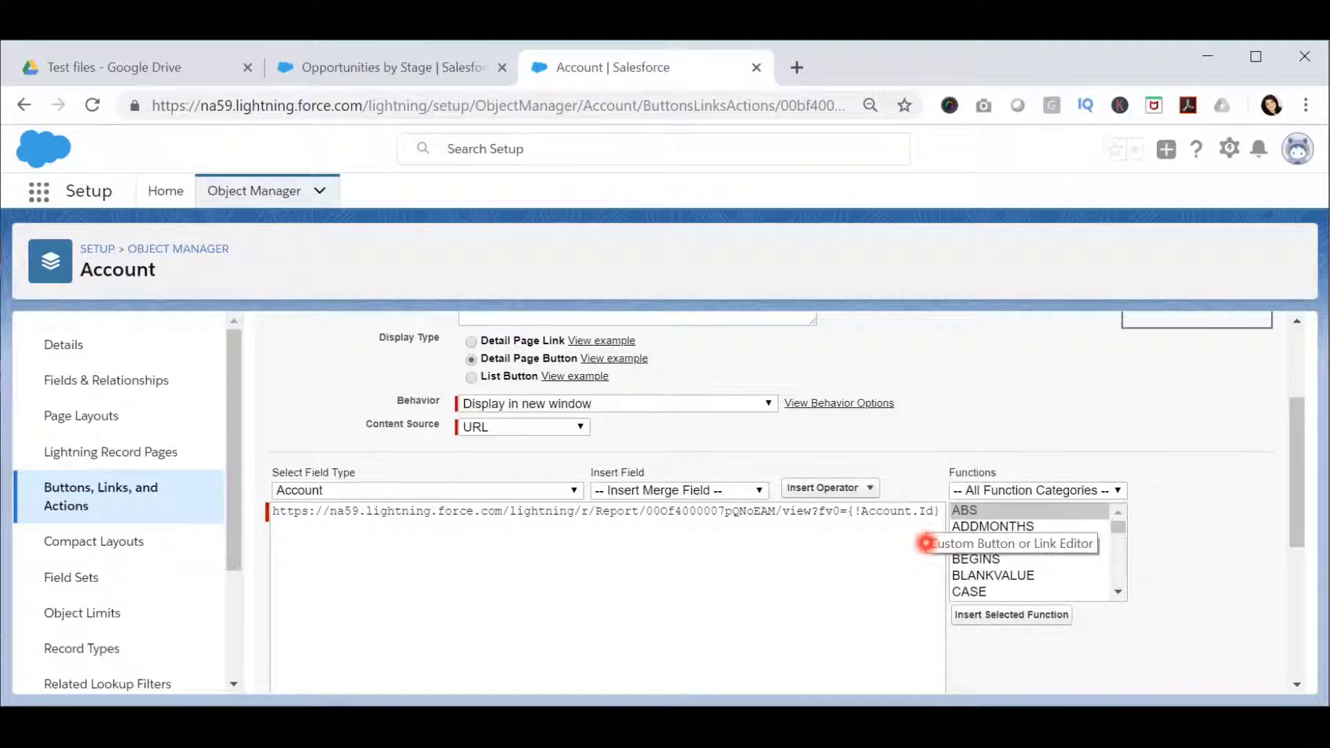